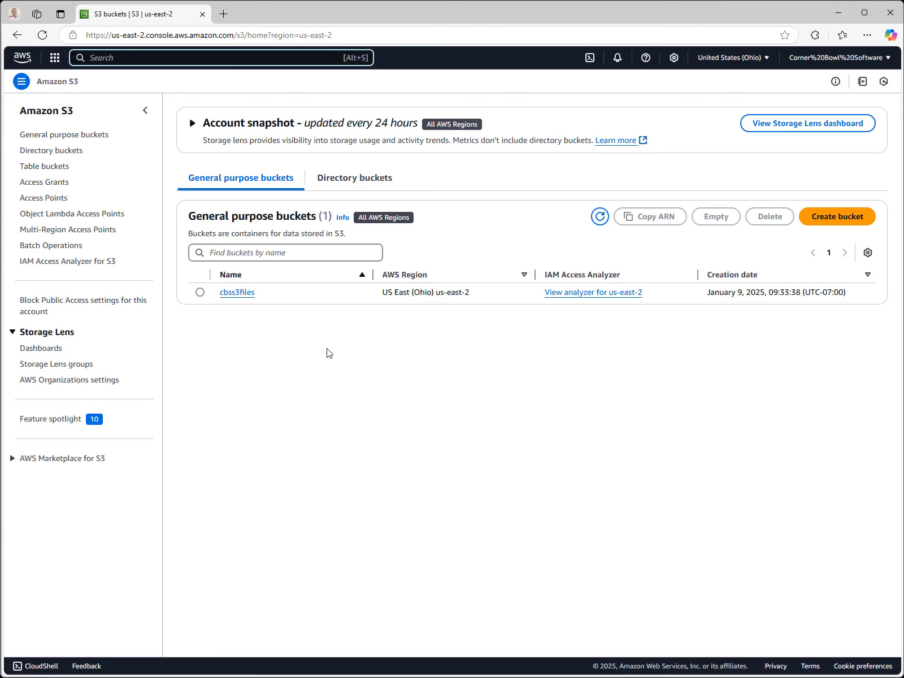
- Open the S3 service and copy the name of the general purpose bucket cbss3files
click(142, 59)
text(S3)
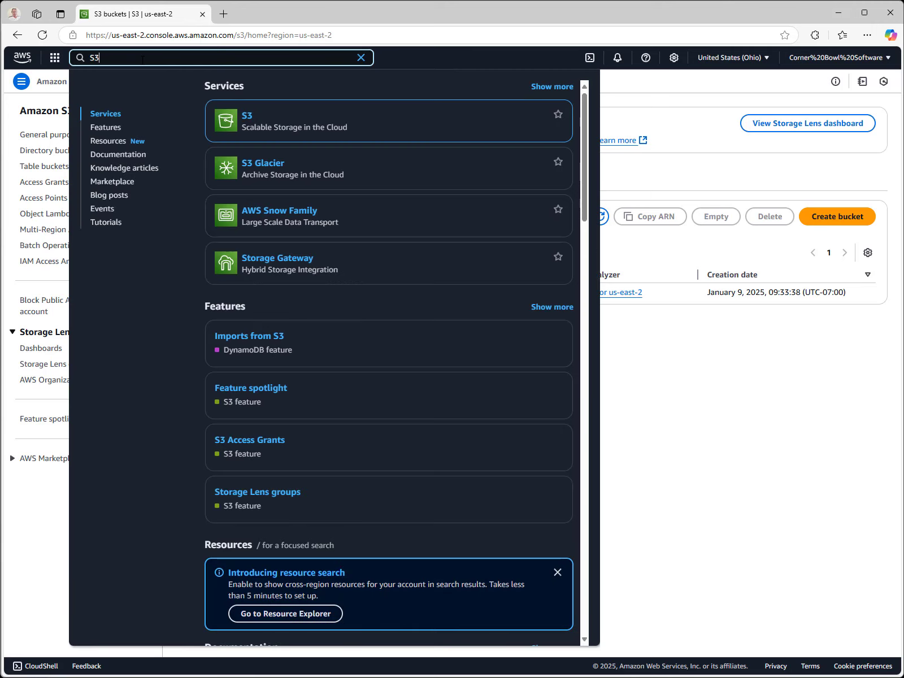
click(247, 118)
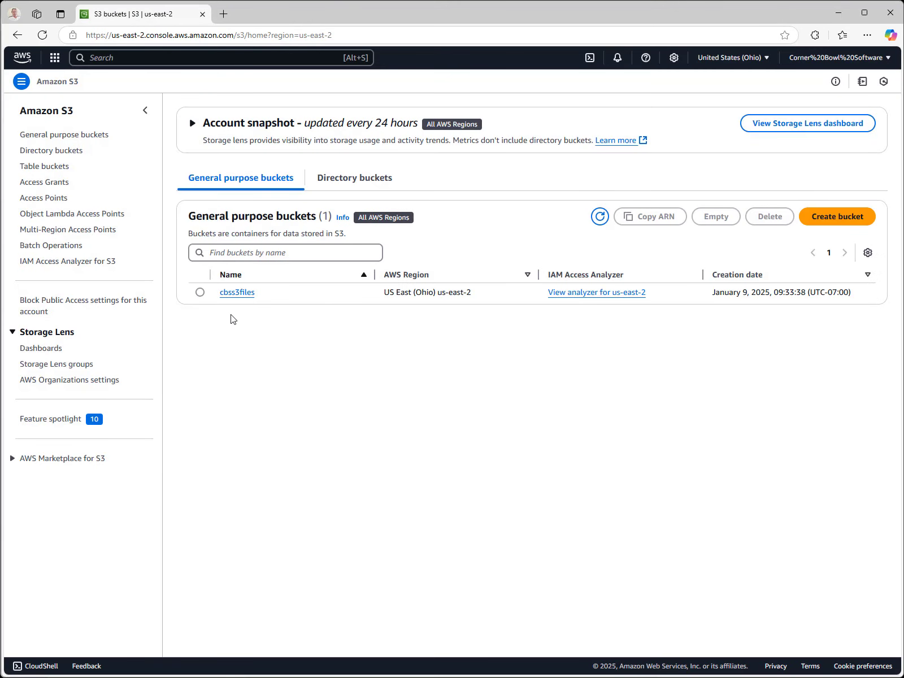
drag(219, 292, 260, 300)
key(ctrl+c)
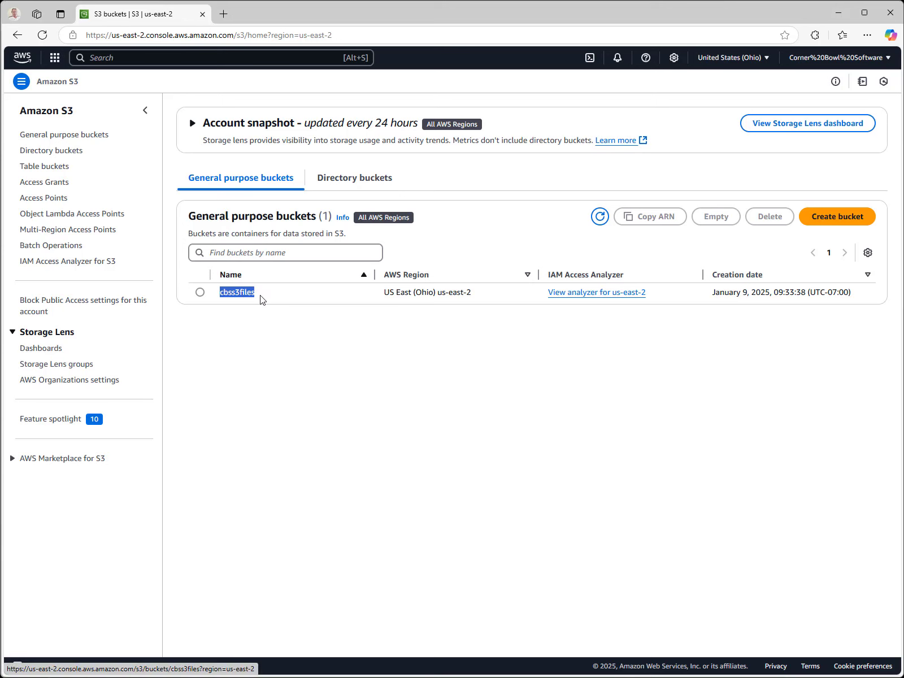
right_click(247, 294)
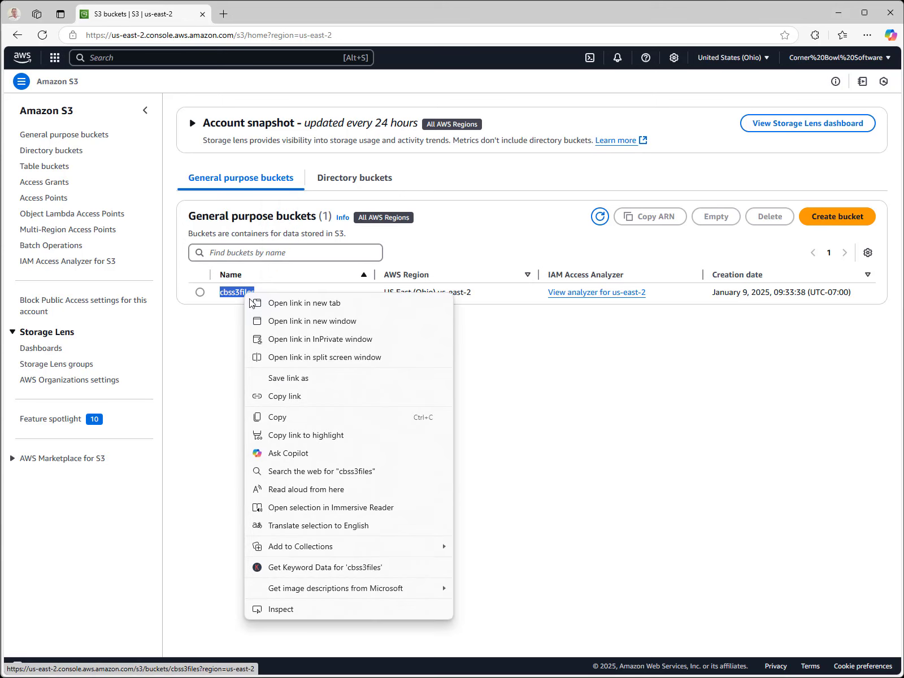
click(270, 418)
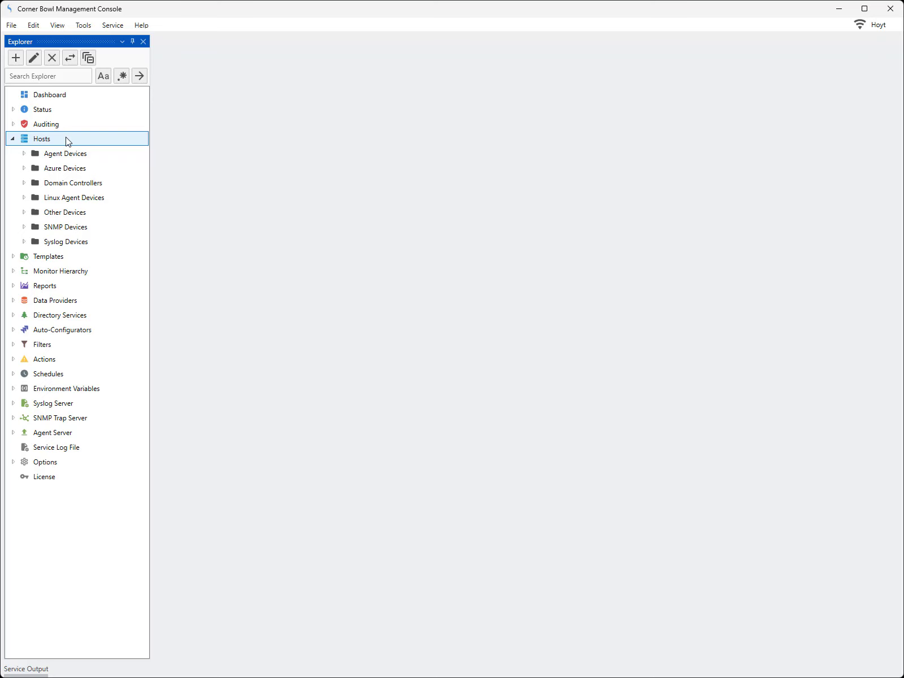
- In Corner Bowl Management Console, create a new host with the endpoint s3://cbss3files
click(11, 24)
click(23, 40)
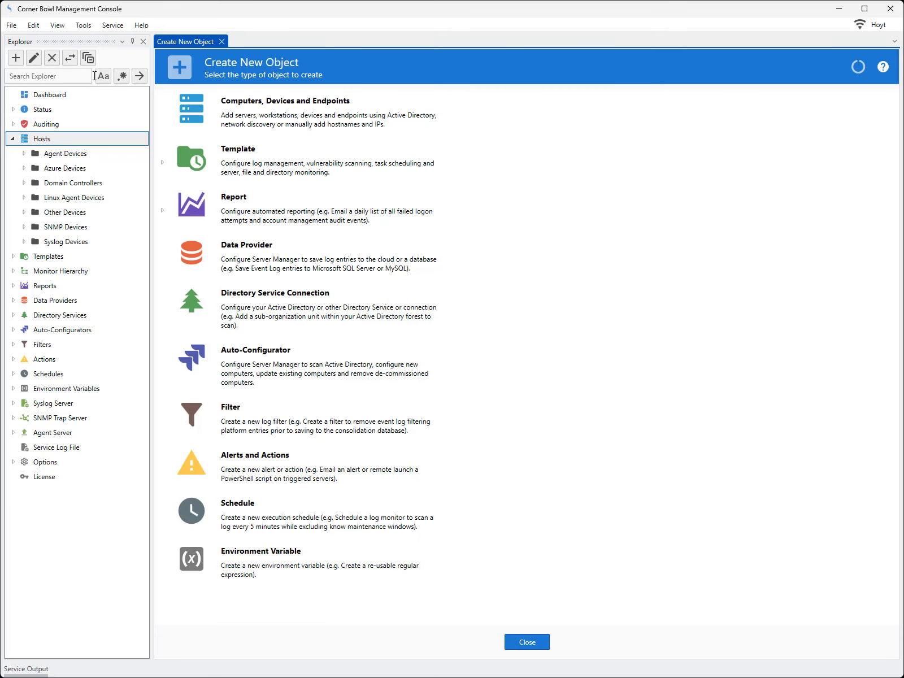
click(263, 125)
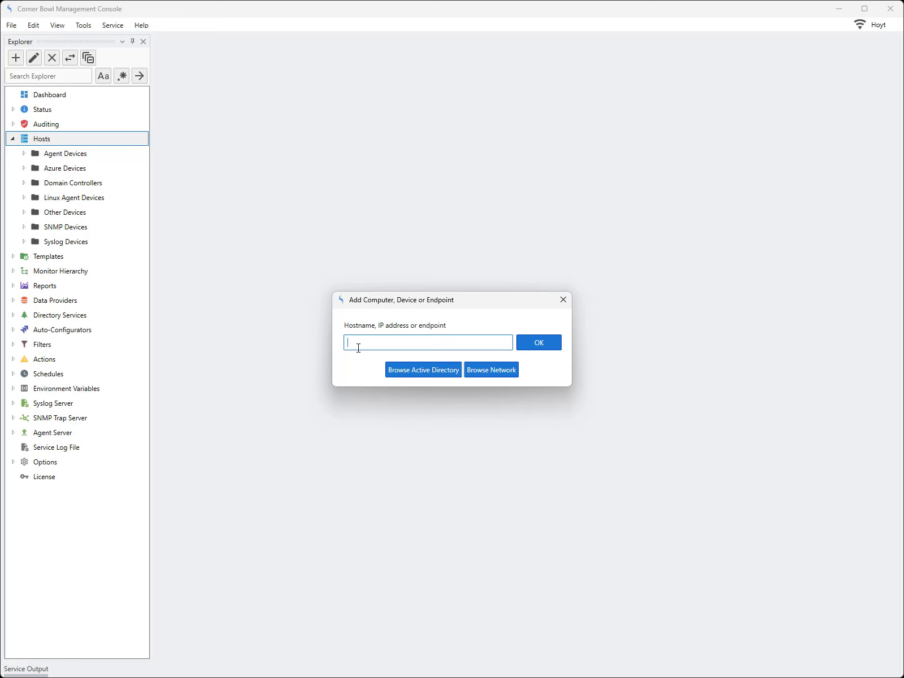
text(s3://)
key(ctrl+v)
click(537, 340)
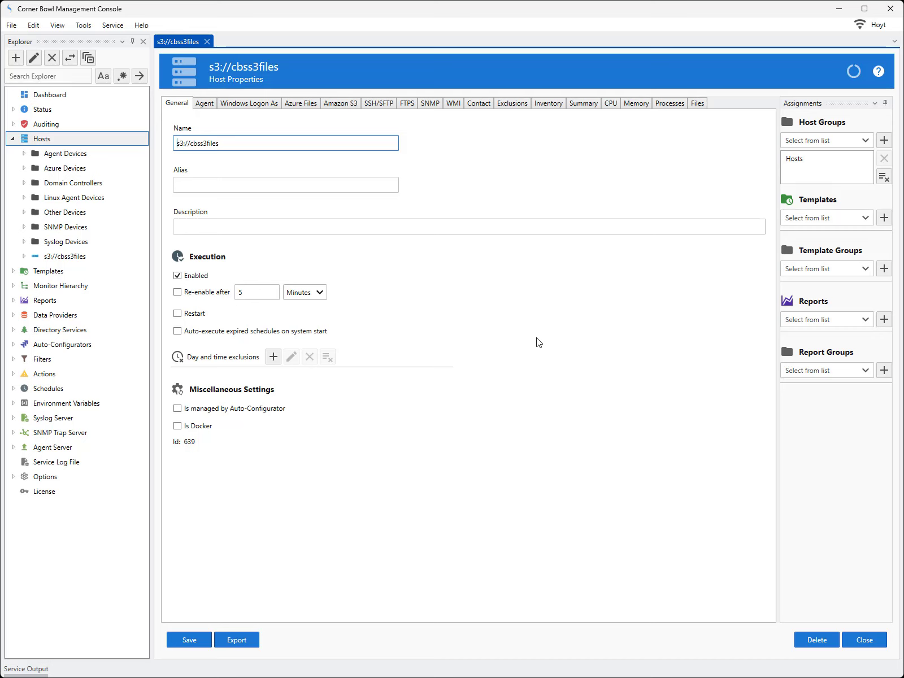
- Set the new host's alias to "My S3 Bucket" and show its Amazon S3 settings
click(205, 187)
text(My S)
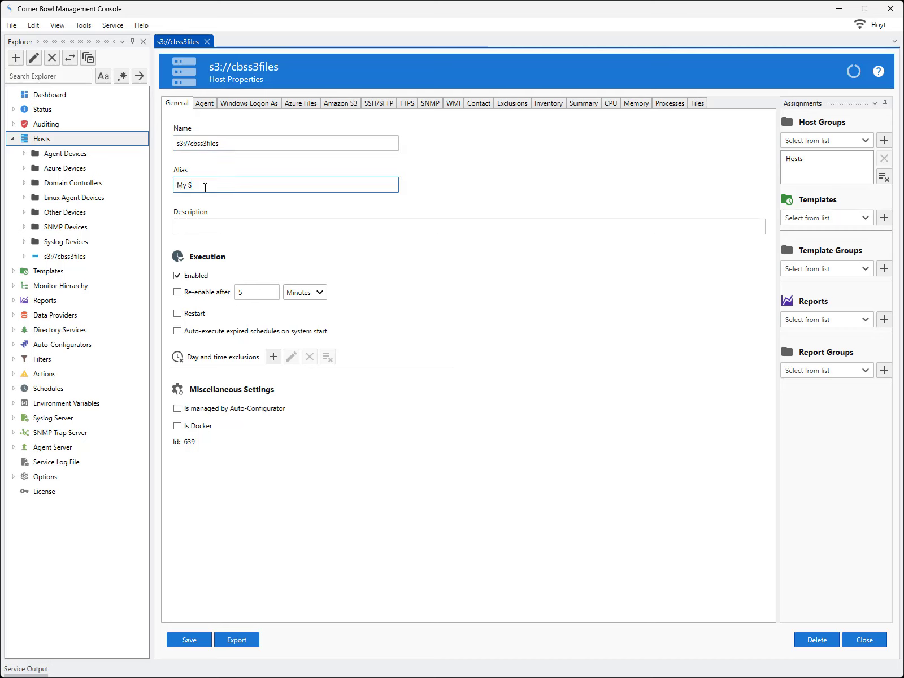
text(3 Bucket)
click(349, 105)
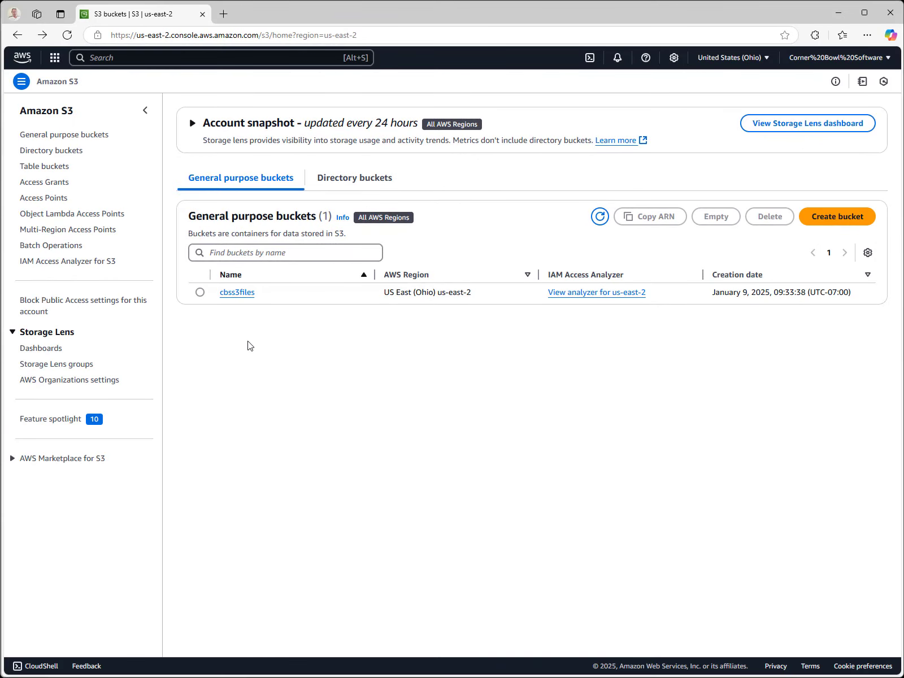
- In the AWS console, go to the IAM users and start a new user named cornerbowl
click(121, 59)
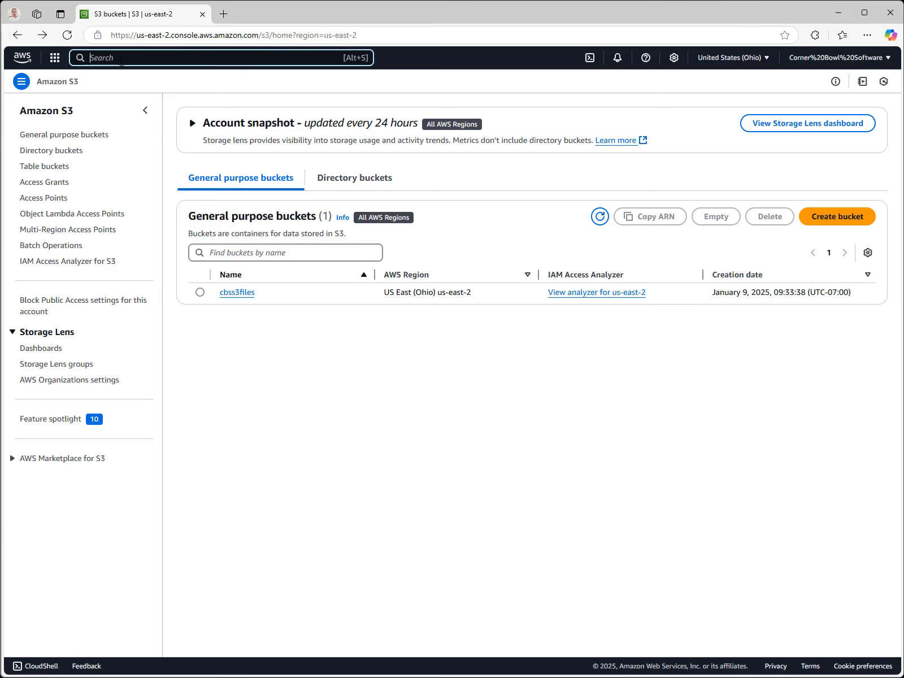
text(iam)
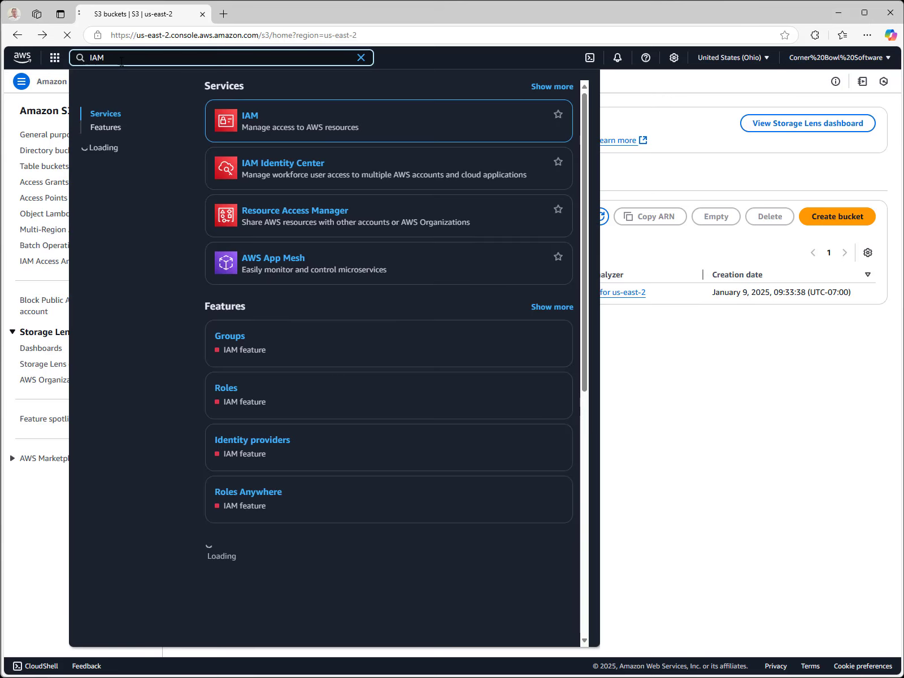
key(Return)
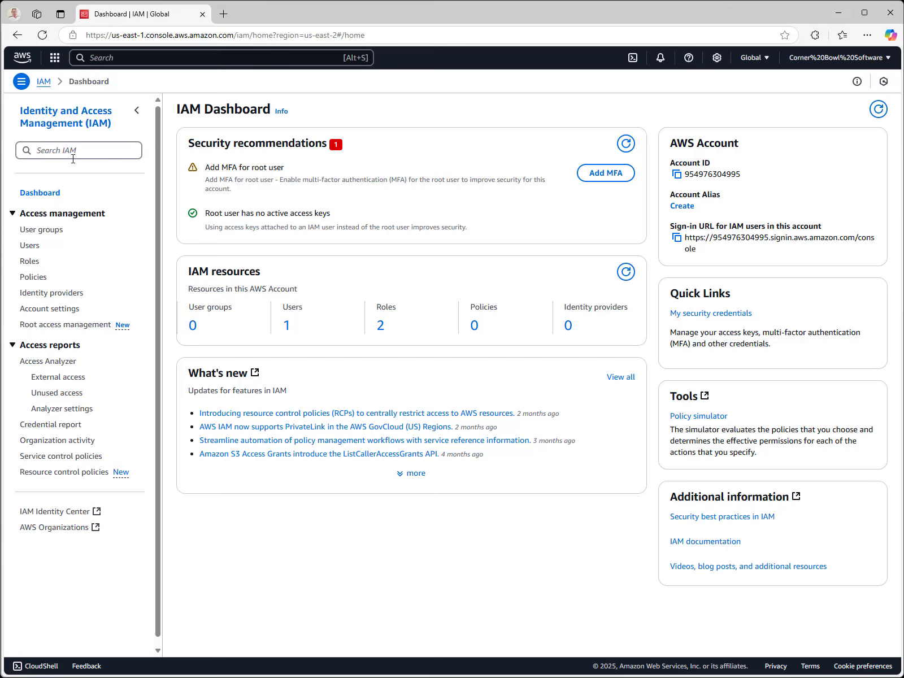
click(36, 248)
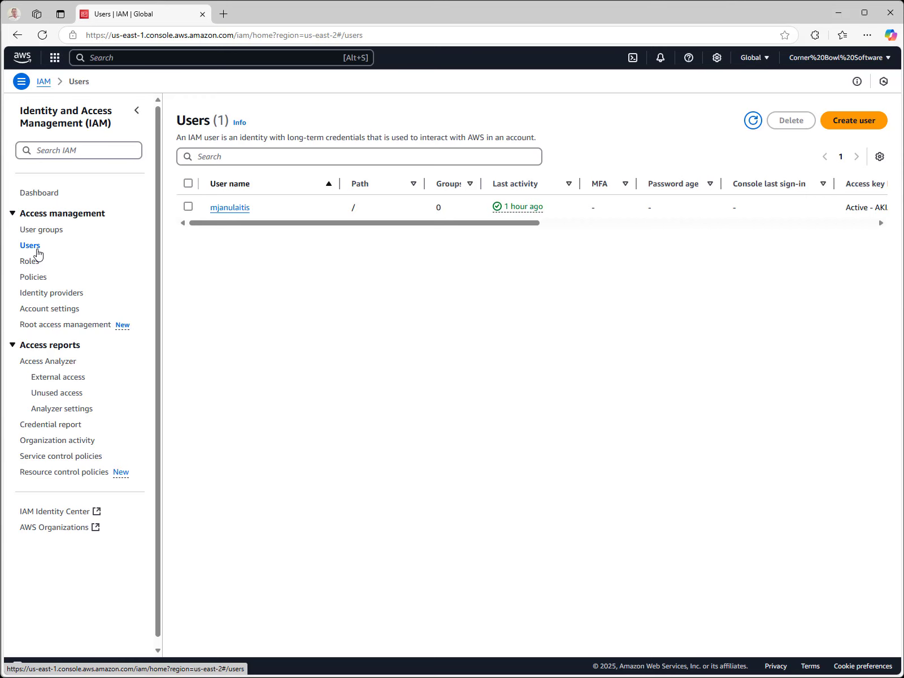
click(858, 126)
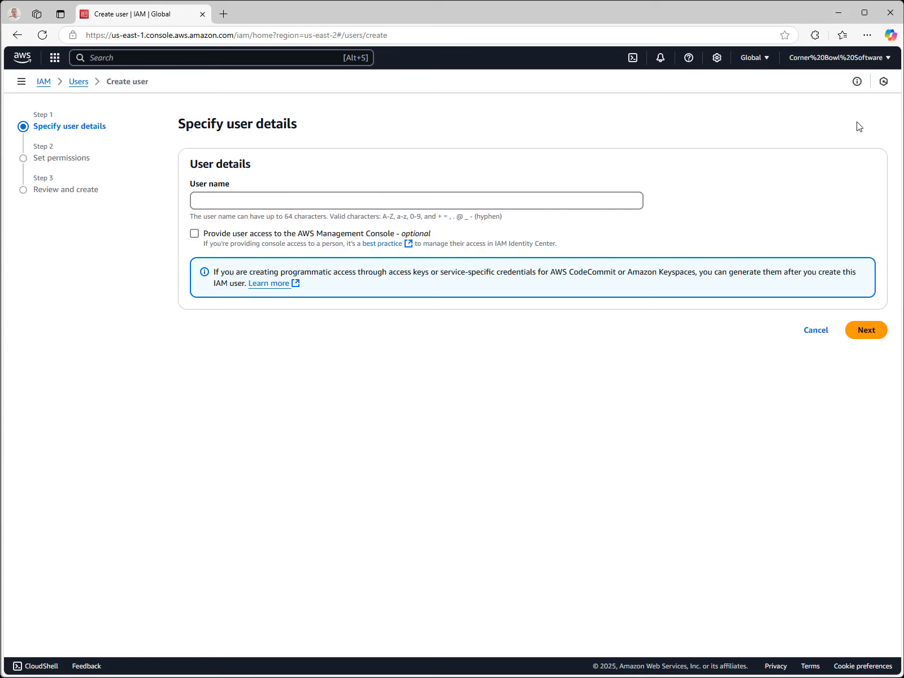
click(303, 200)
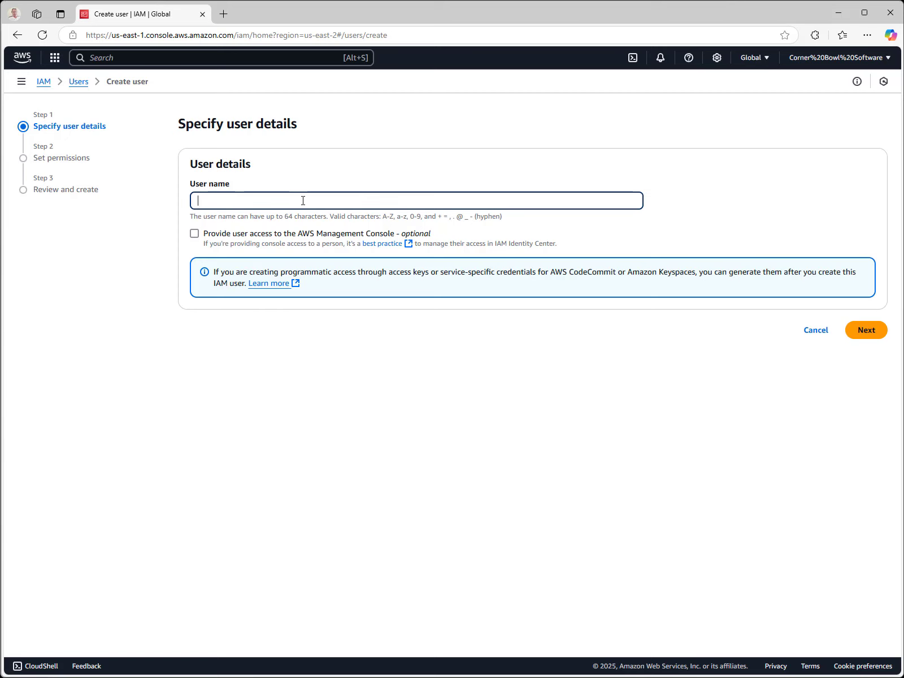
text(cornerbowl)
click(884, 331)
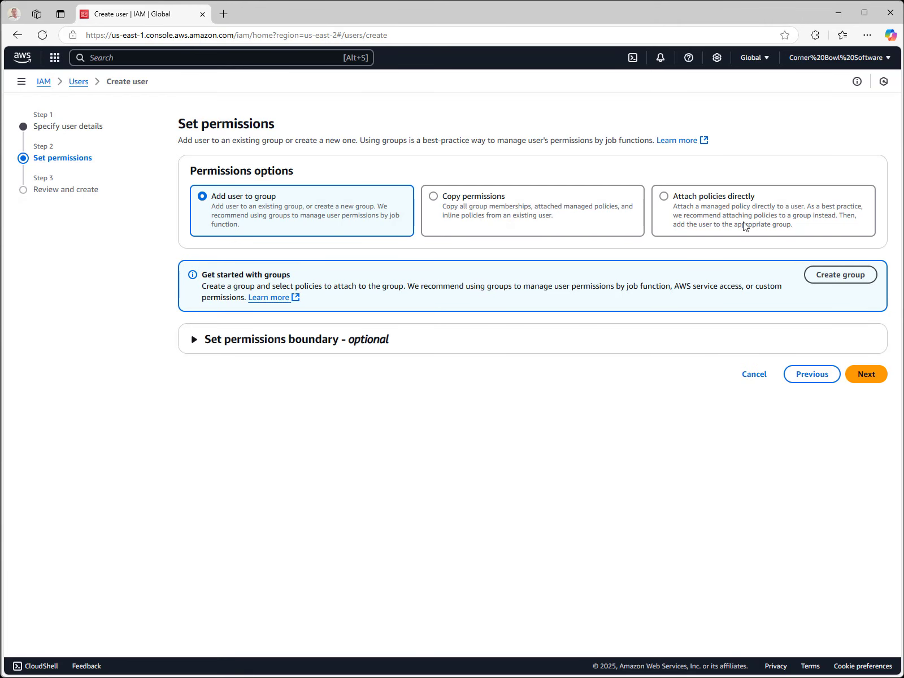
- Attach the AmazonS3FullAccess policy directly to the new user and create the user
click(715, 200)
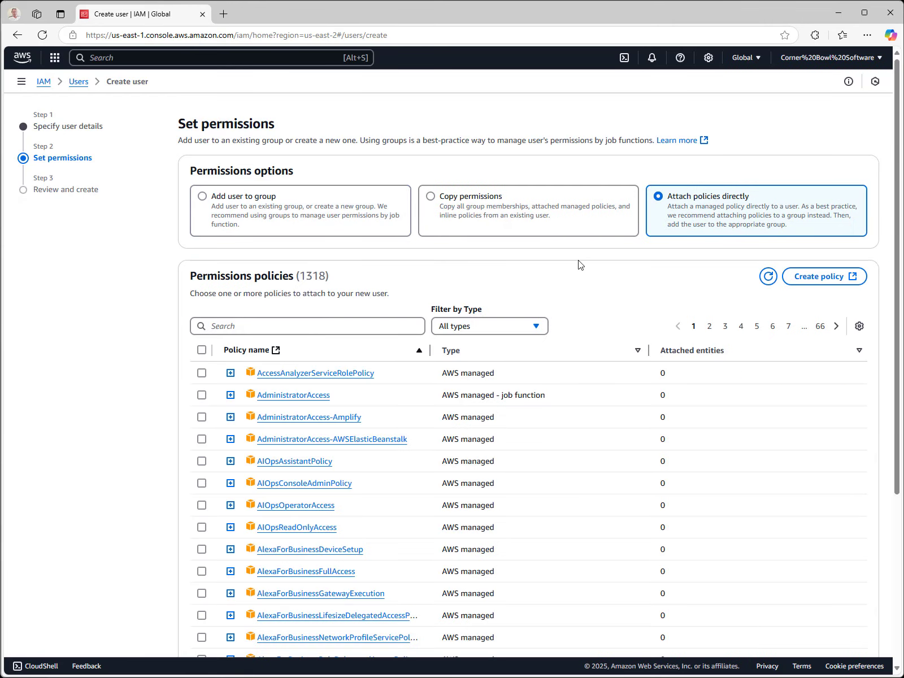
click(318, 325)
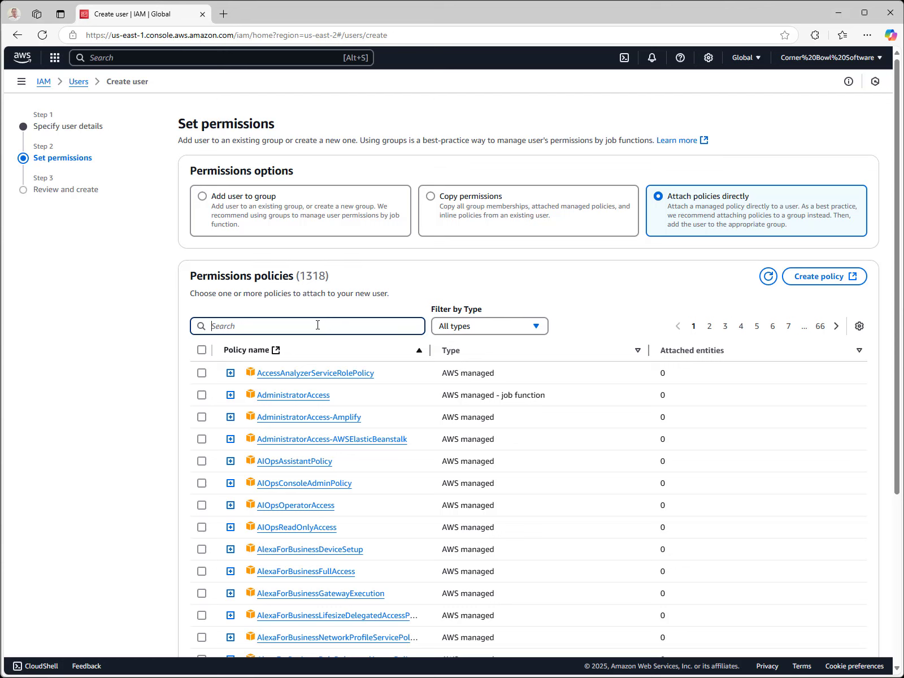
text(Ama)
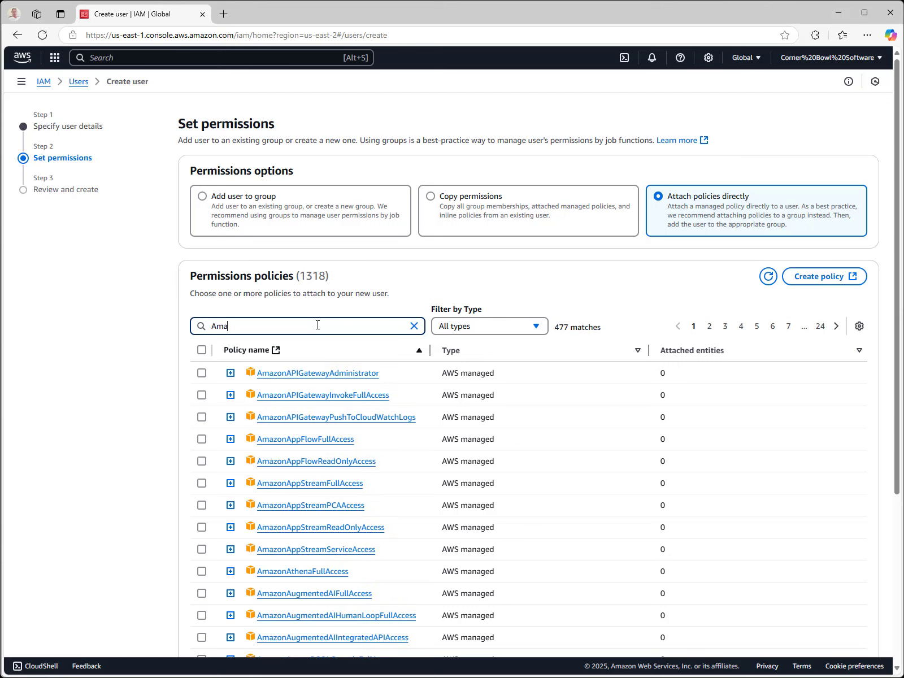
text(zonS)
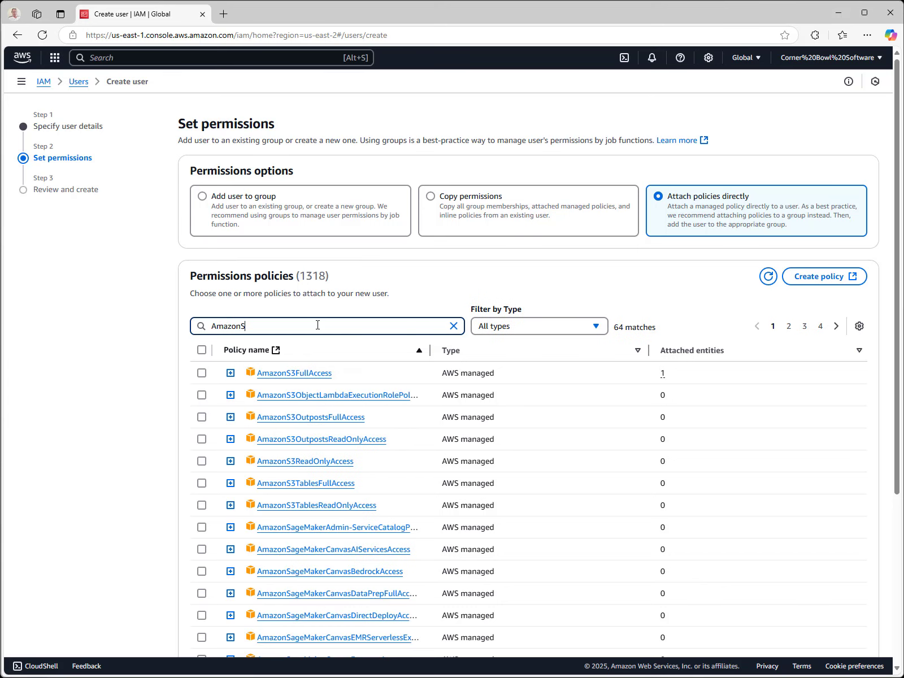
text(3FullAccess)
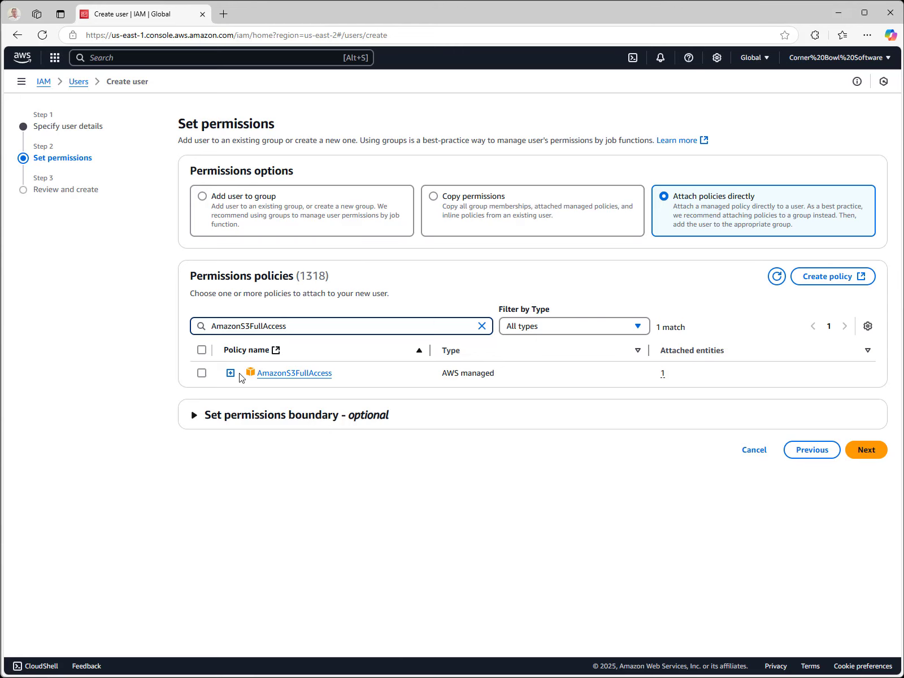
click(202, 373)
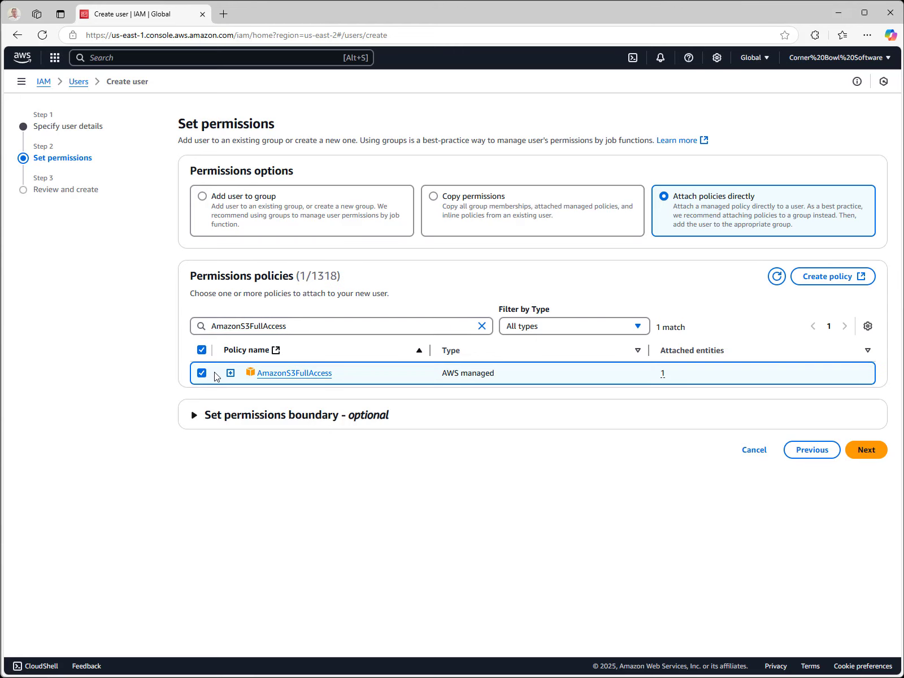
click(863, 449)
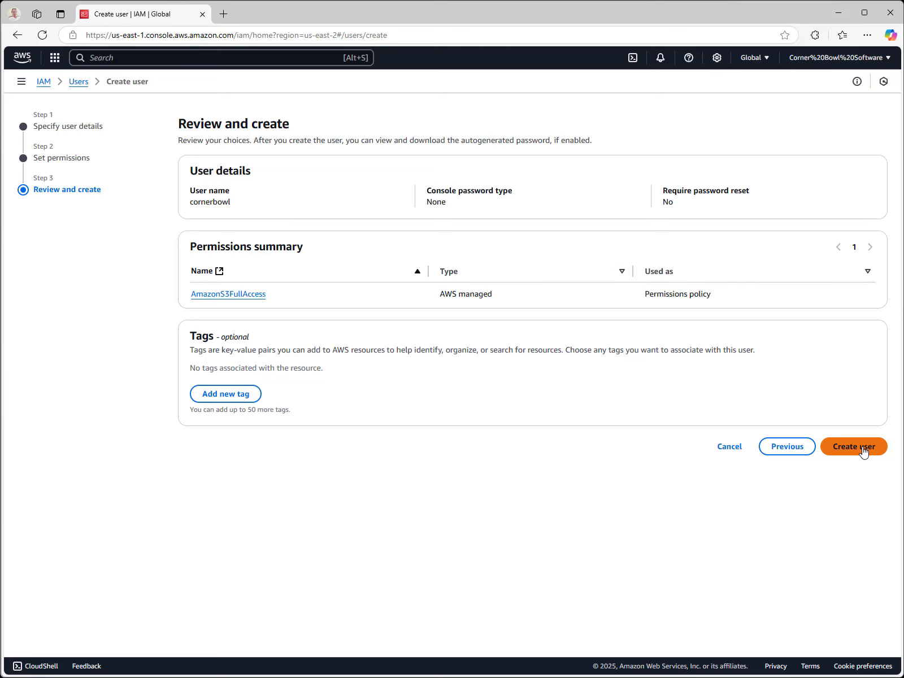
click(863, 449)
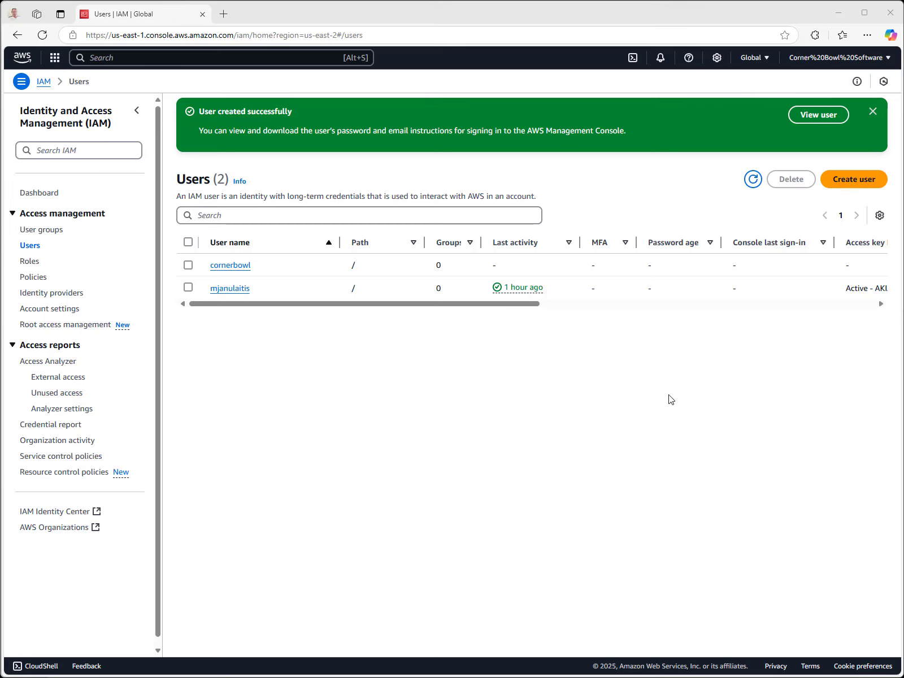
- Create an access key for the cornerbowl user with the Third-party service use case and download its .csv file
click(220, 268)
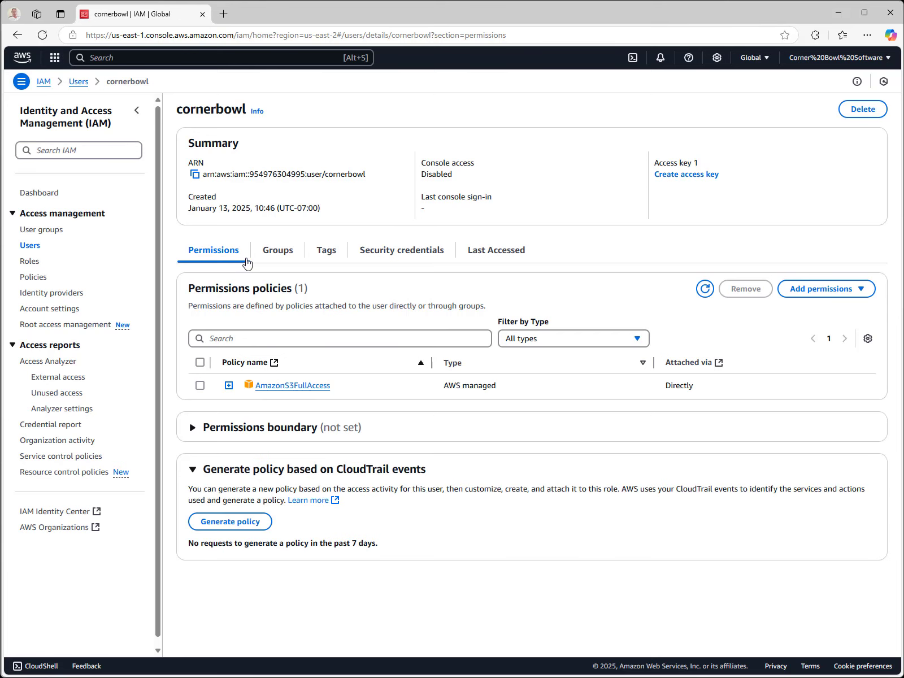
click(671, 178)
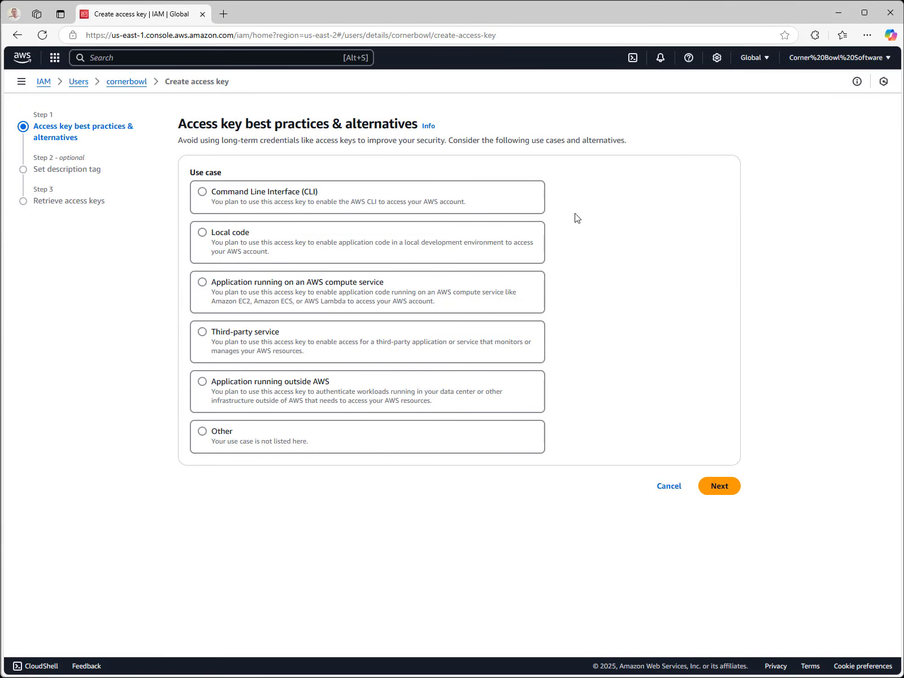
click(270, 337)
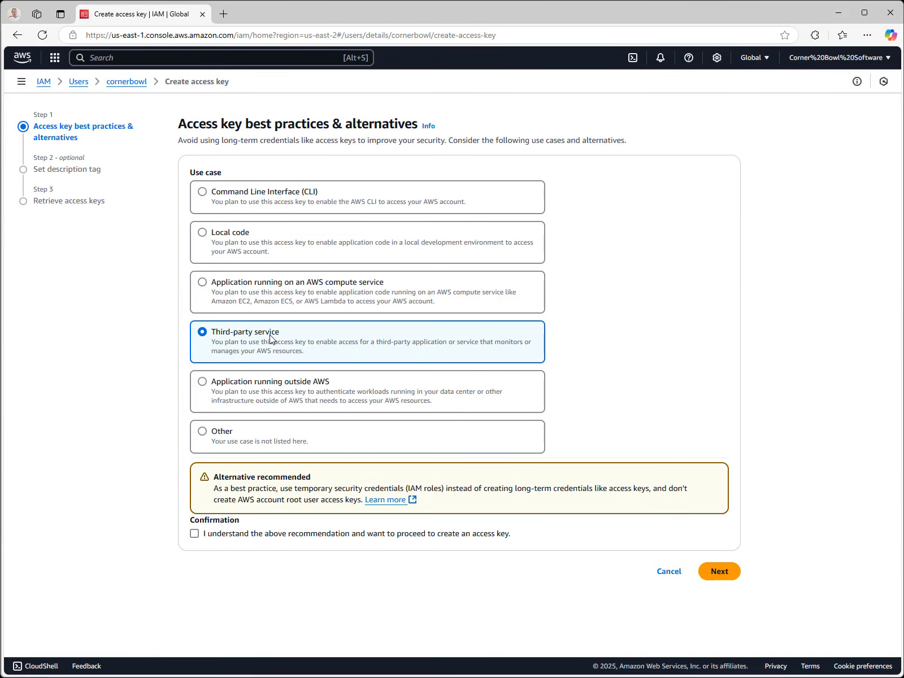
click(718, 571)
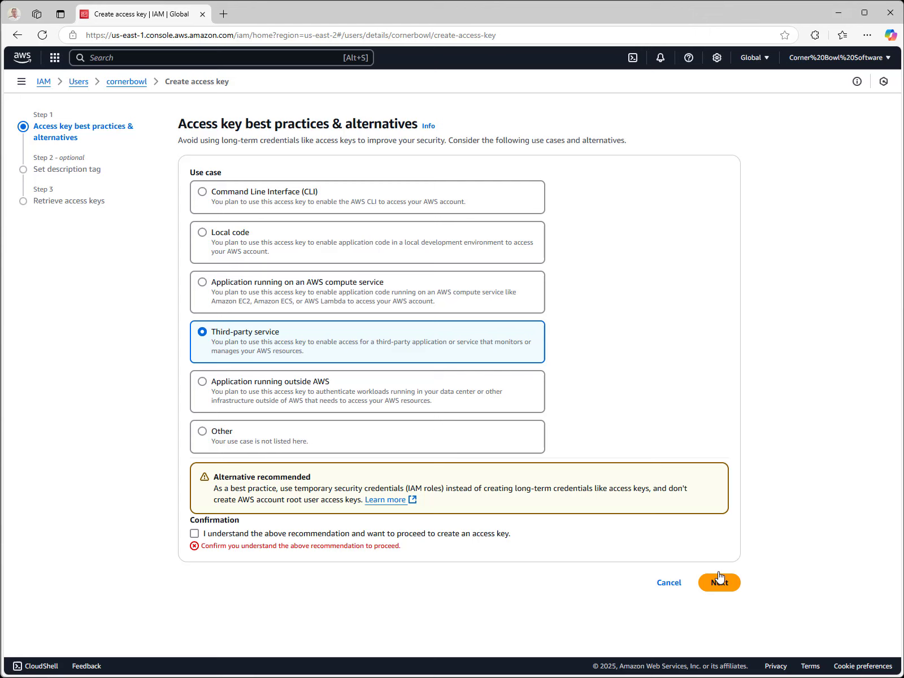
click(323, 534)
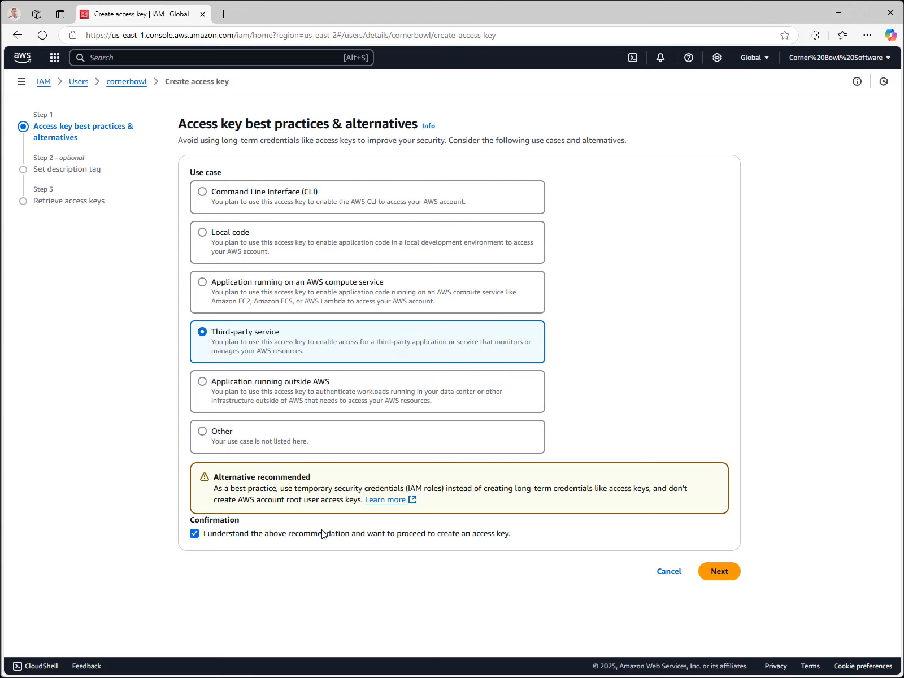
click(720, 571)
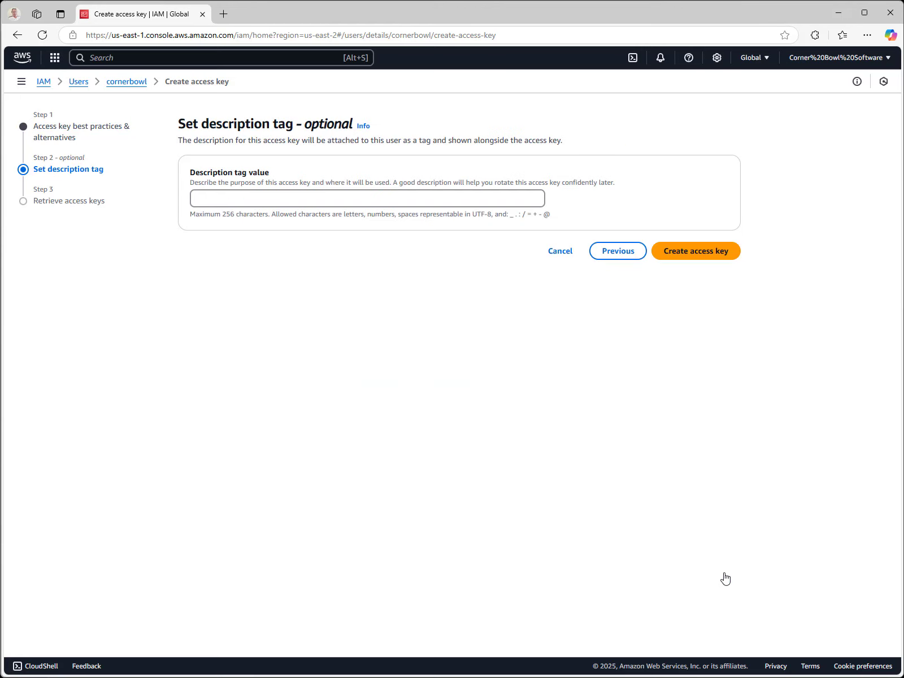
click(692, 253)
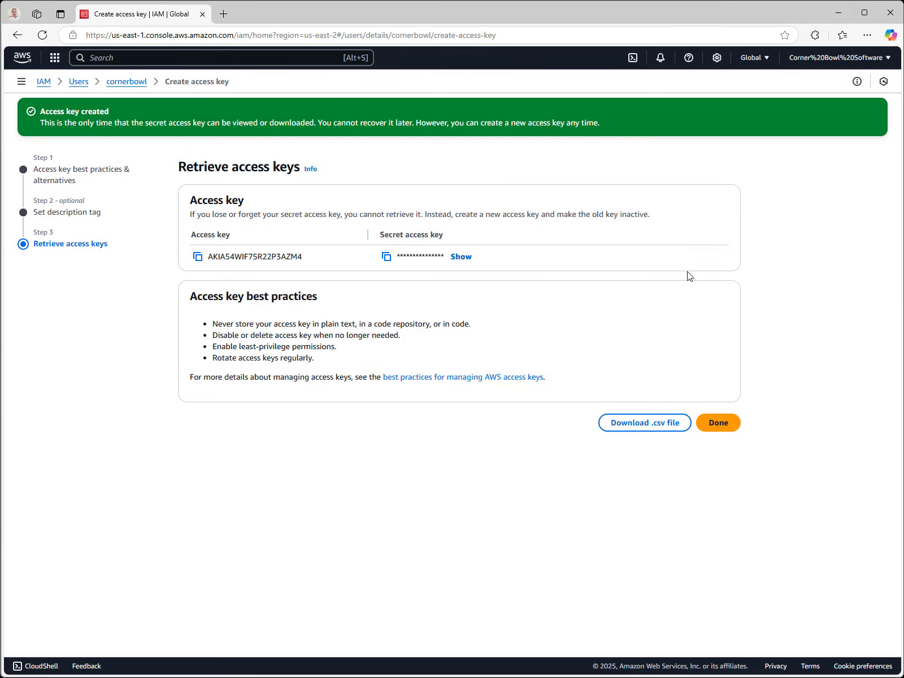
click(645, 429)
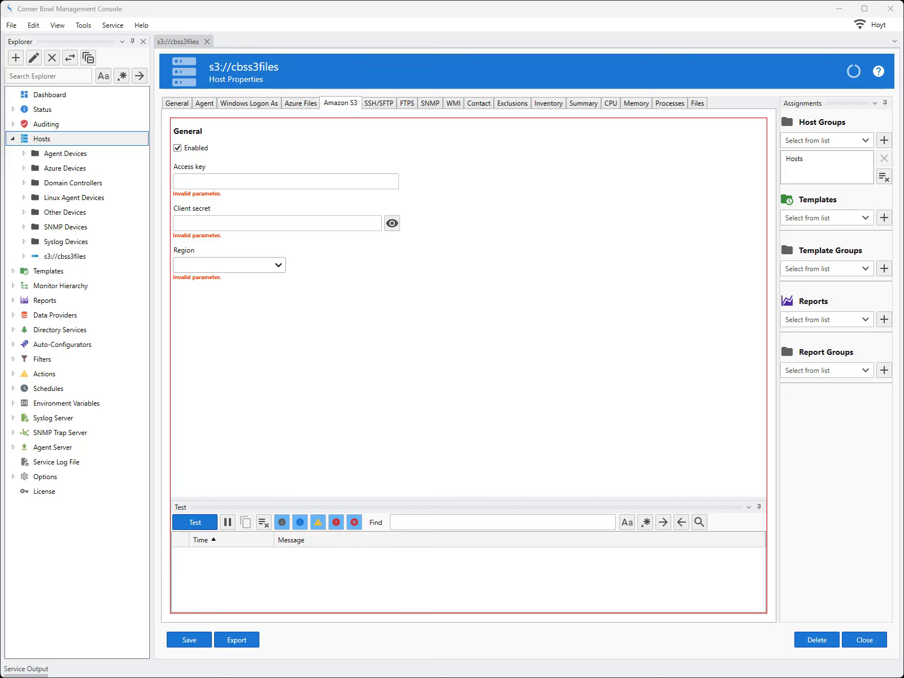
- Fill in the host's Amazon S3 access key and client secret, and set the region to us-east-2
click(188, 180)
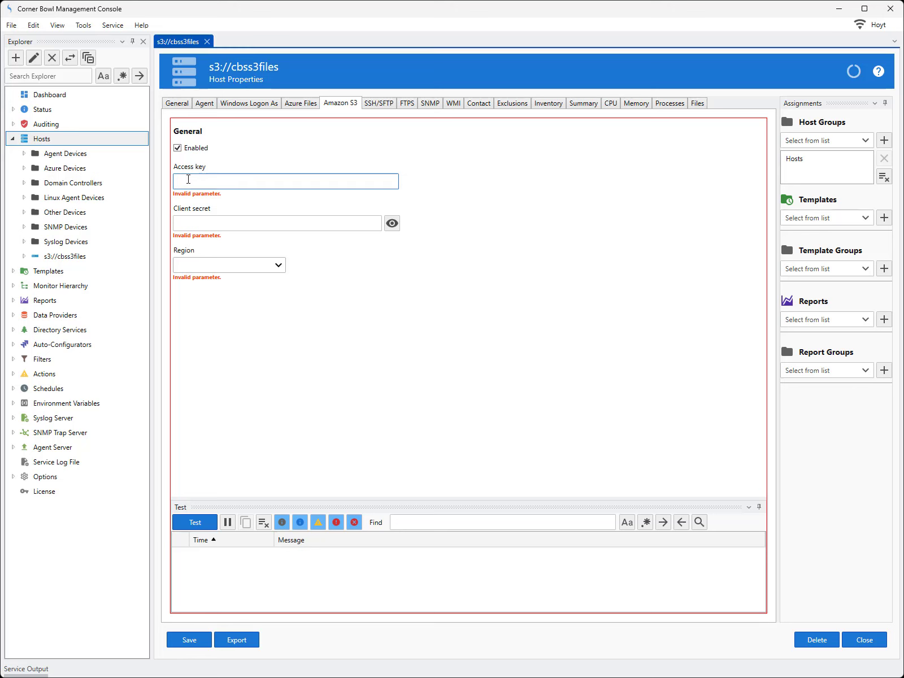
key(ctrl+v)
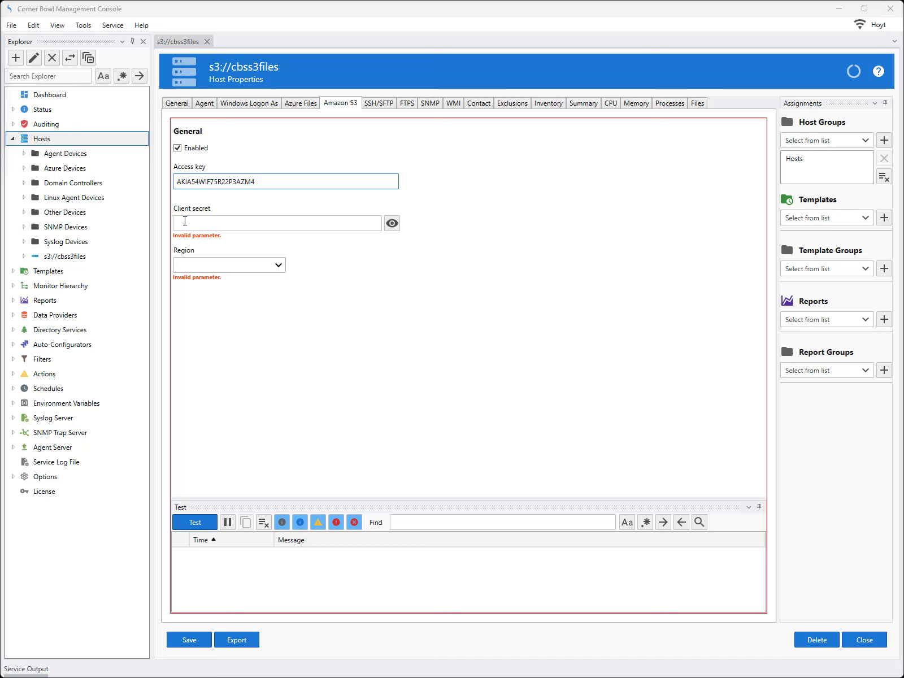
click(185, 221)
key(ctrl+v)
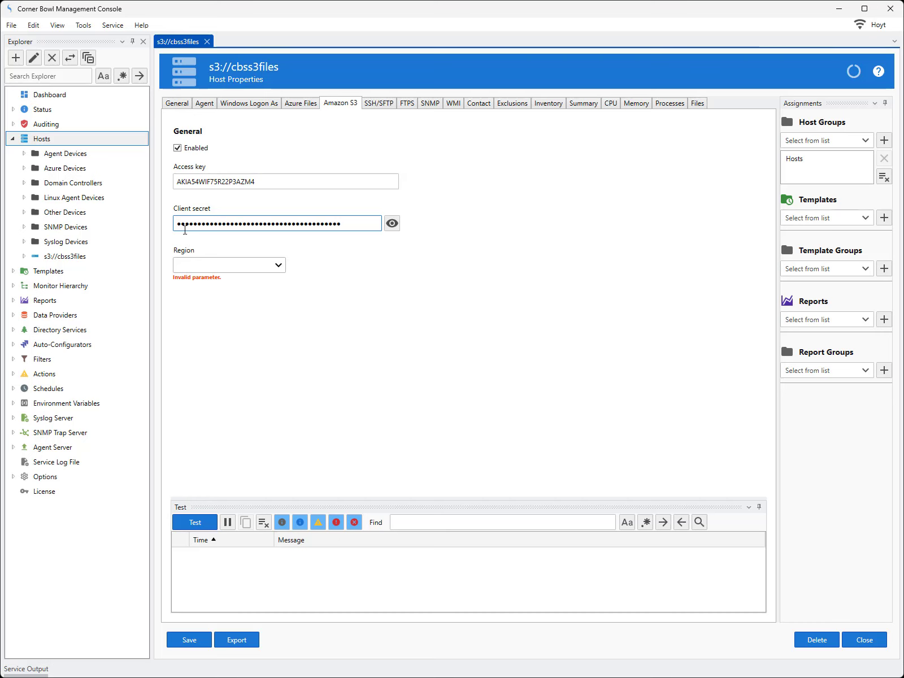
click(186, 267)
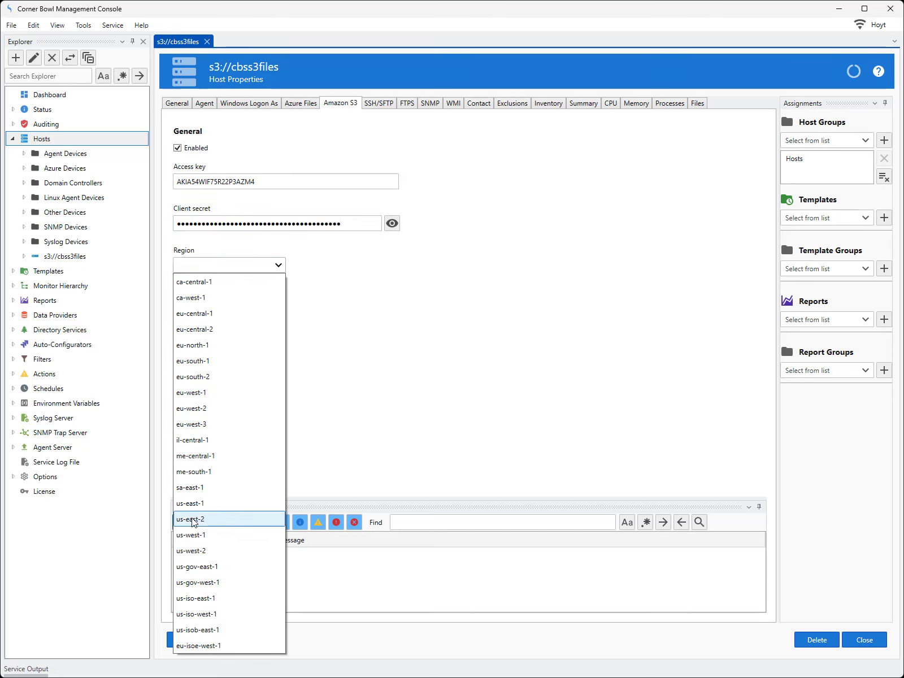
click(192, 519)
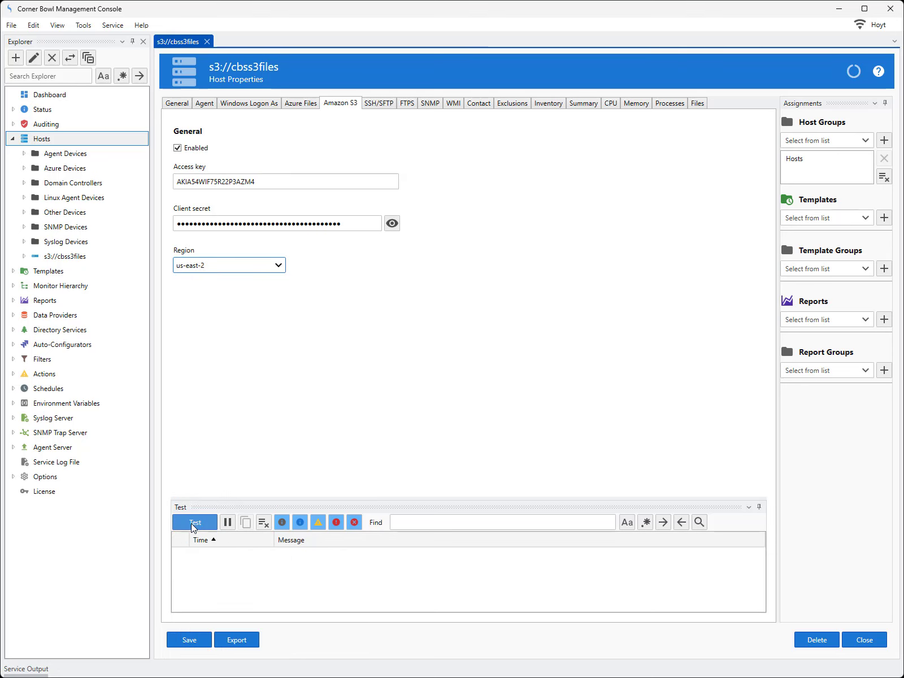
- Test the Amazon S3 connection, enlarge the test output to review it, and save the host
click(191, 523)
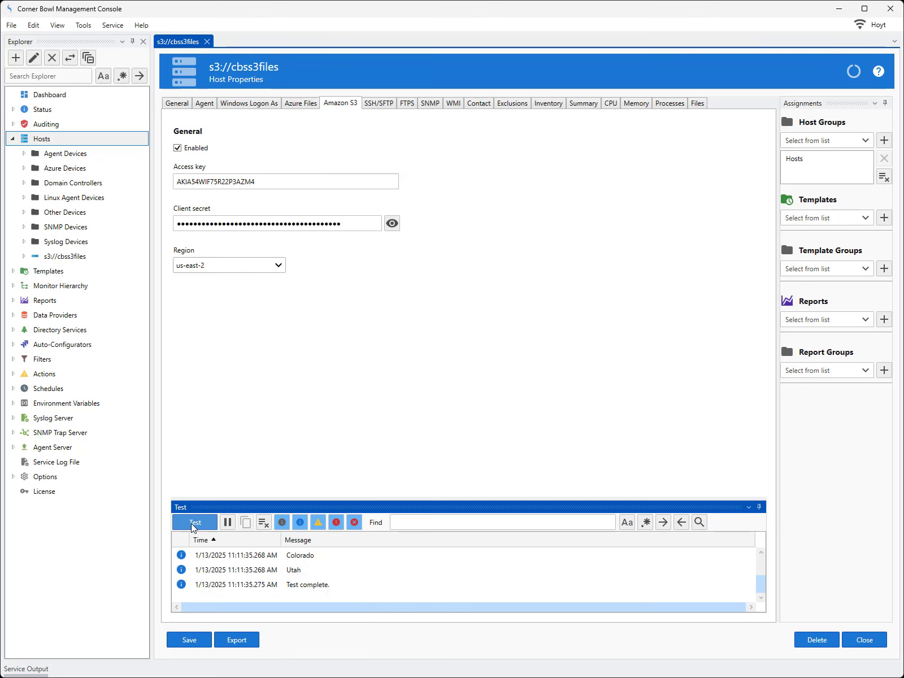
drag(199, 501, 206, 425)
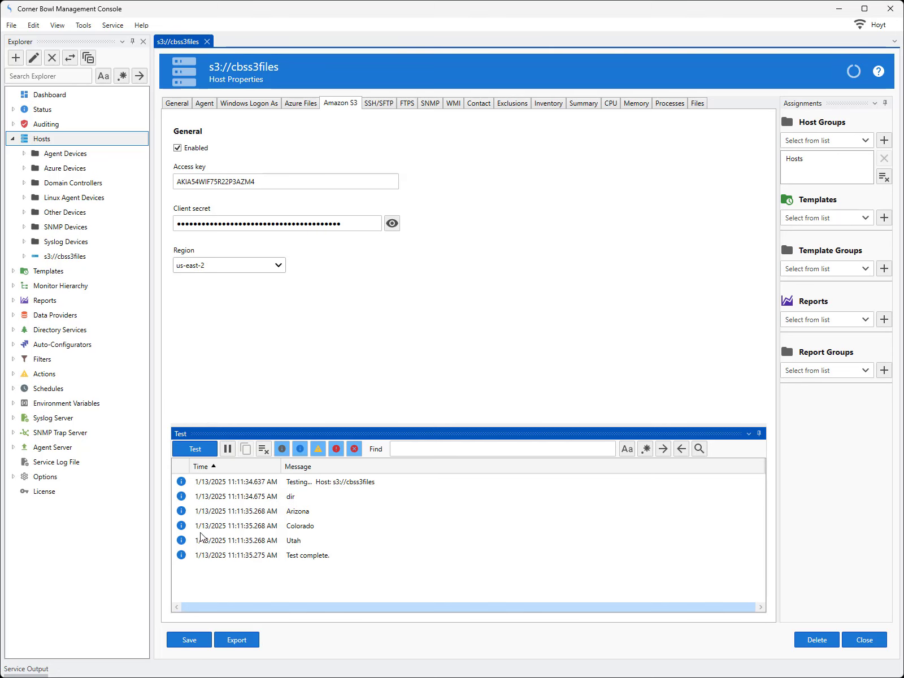
click(196, 642)
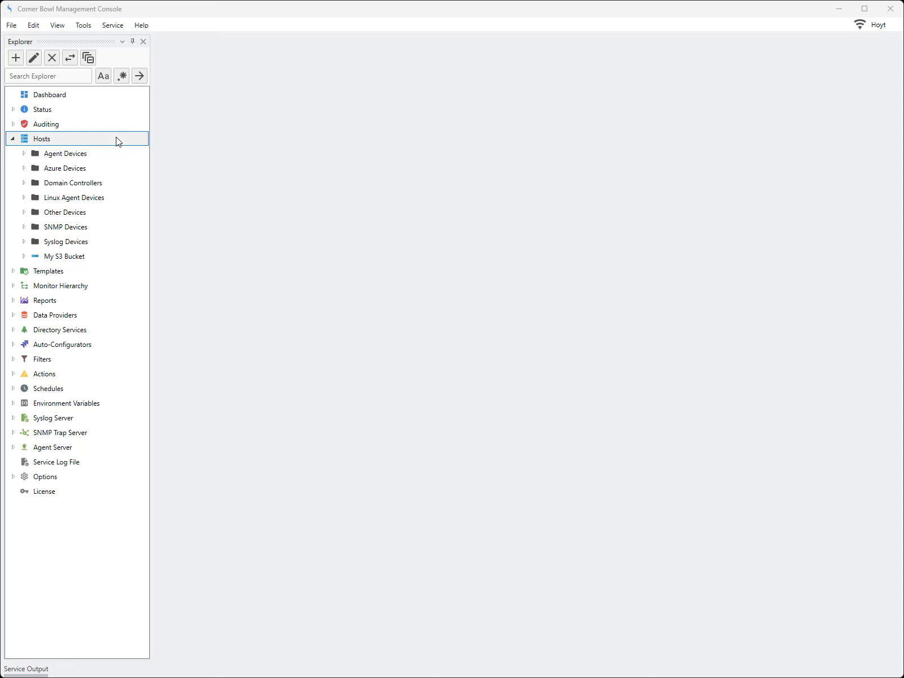
- Reopen the properties of the My S3 Bucket host and show its files
click(73, 262)
right_click(73, 263)
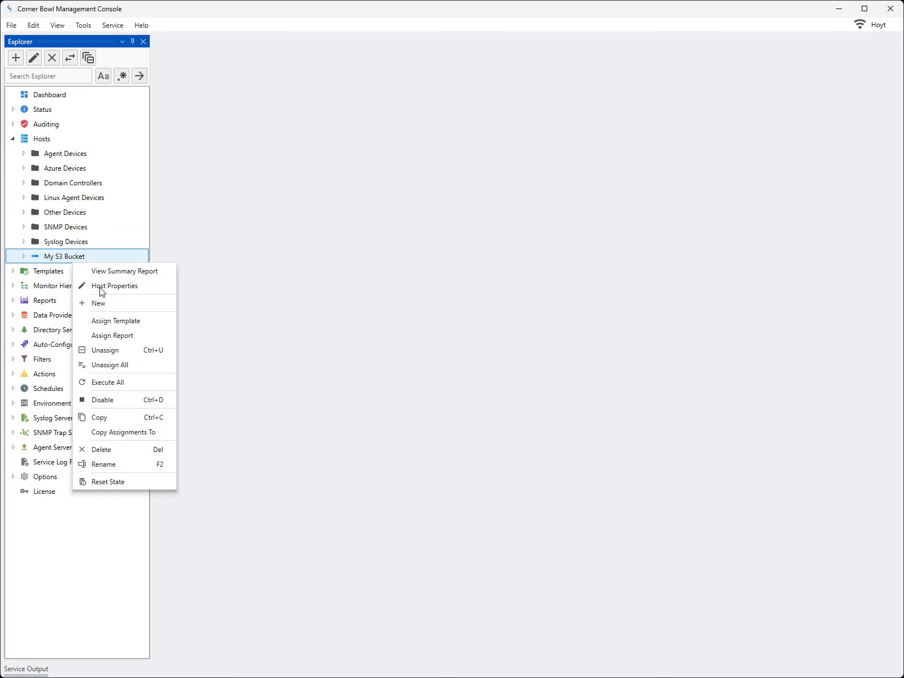
click(101, 287)
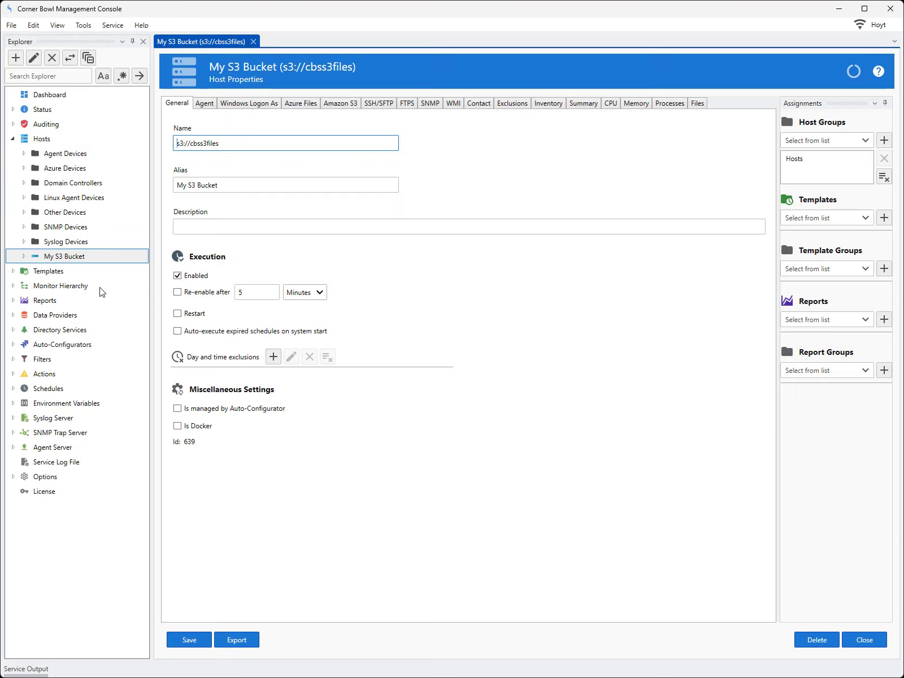
click(699, 104)
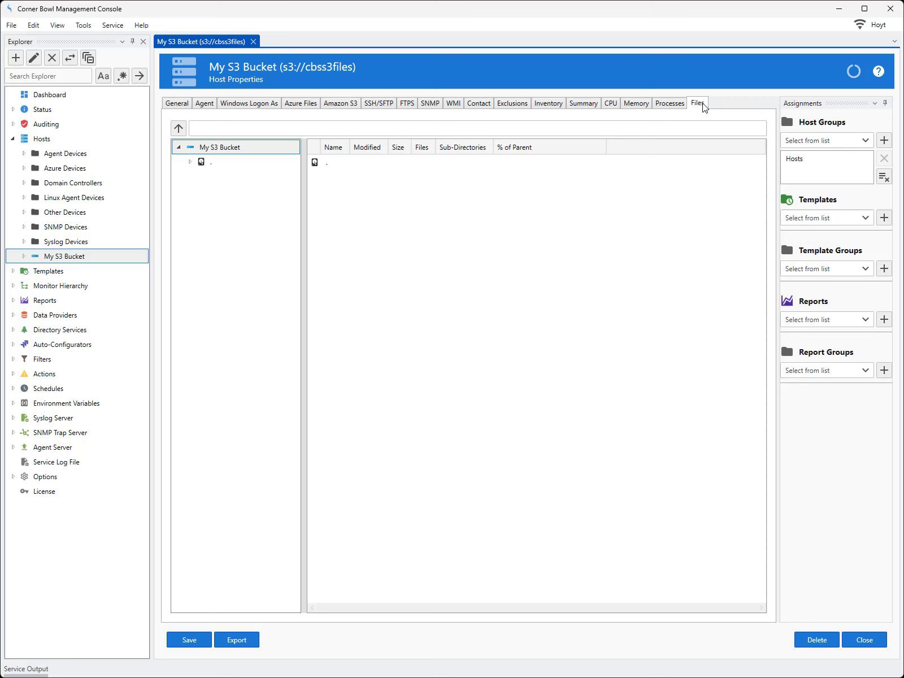
- Calculate the directory sizes for the bucket's root and sort its folders by % of Parent in descending order
right_click(210, 164)
click(229, 168)
click(210, 165)
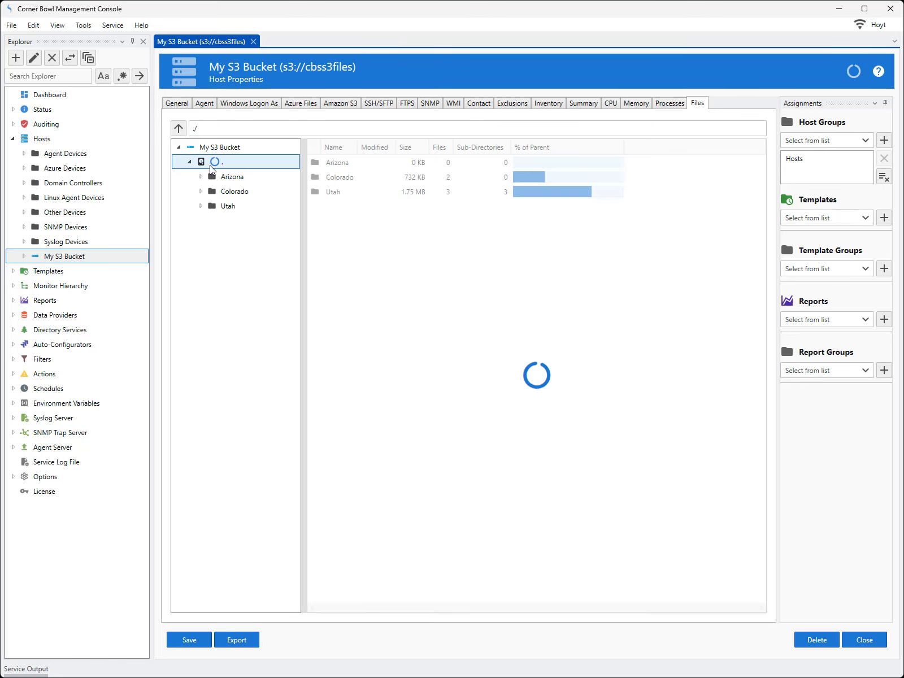
click(525, 148)
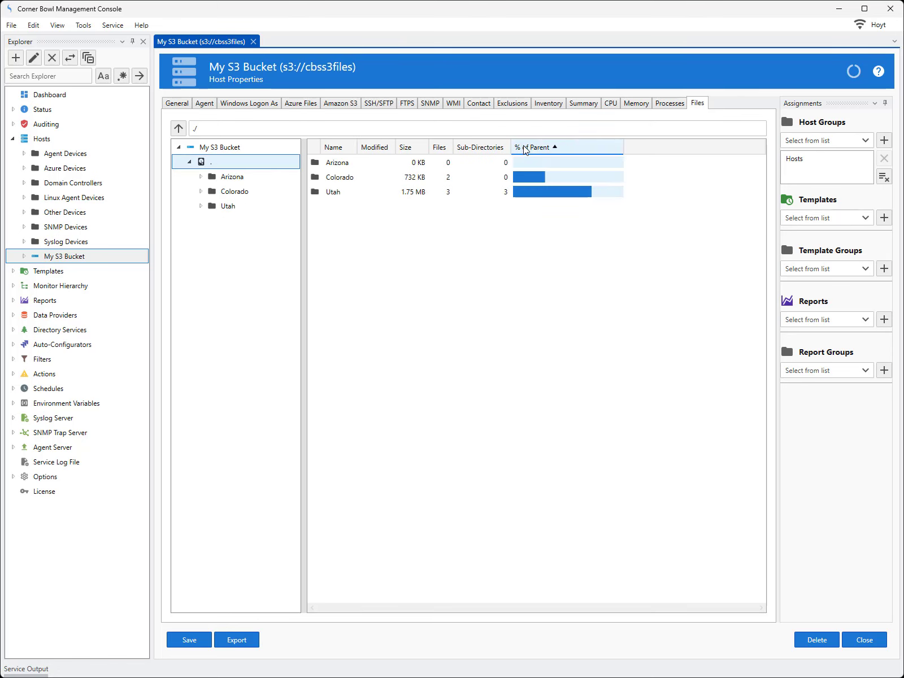
click(526, 150)
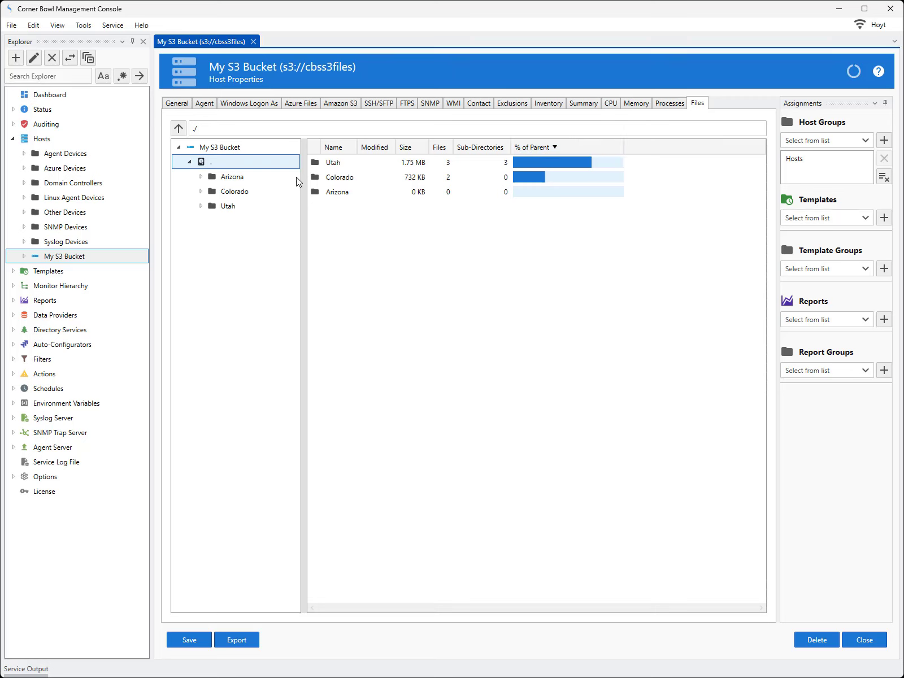
- Browse to the innermost folder under Utah/2025/01 and request deletion of Application_20250111160553.zip
click(200, 206)
click(212, 221)
click(222, 235)
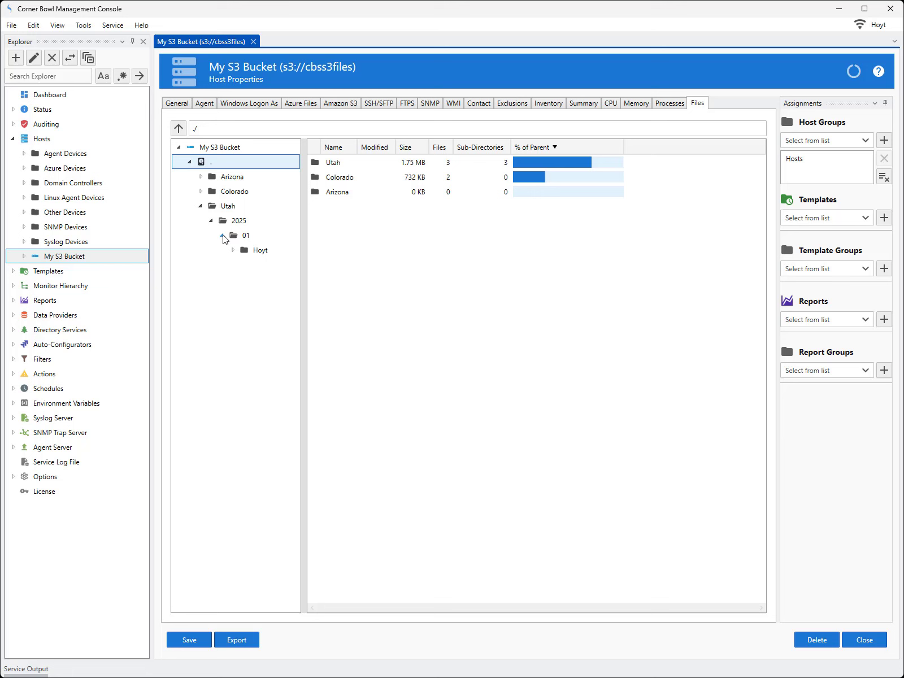
click(249, 252)
click(355, 165)
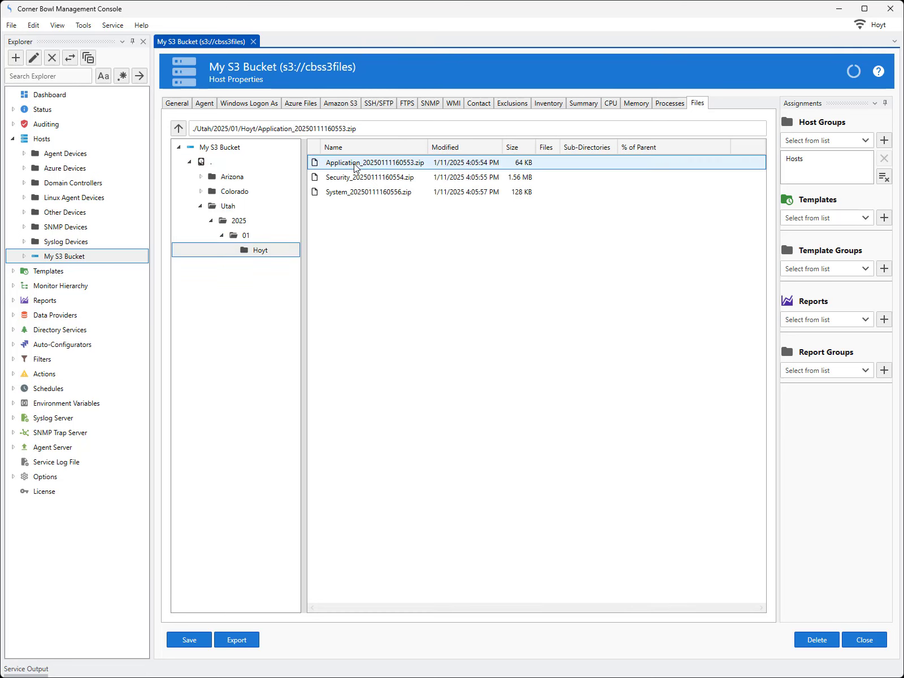
right_click(355, 165)
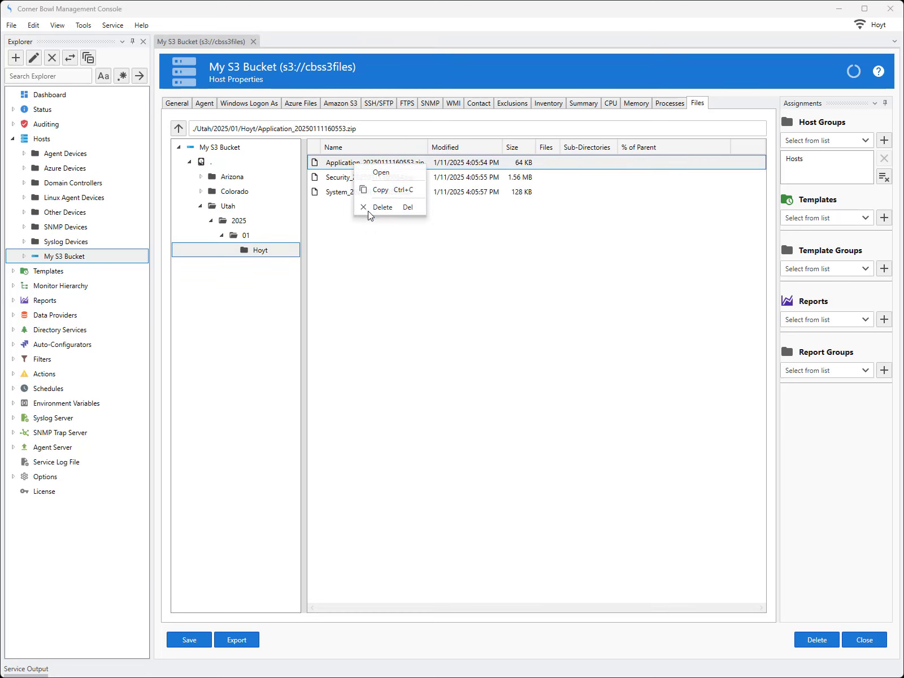
click(368, 208)
click(389, 370)
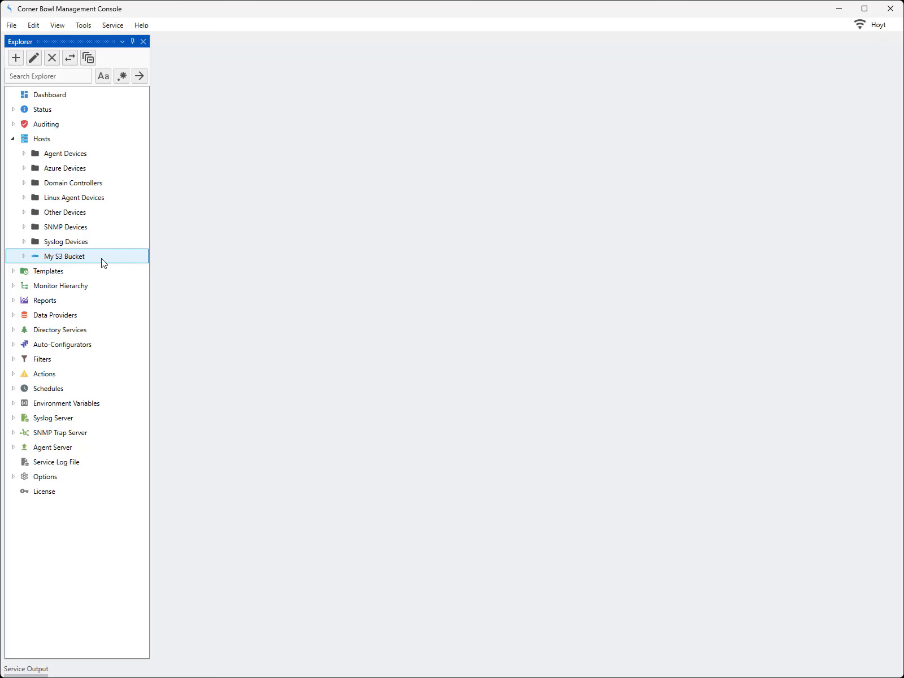
- Start a new Directory Size Monitor template from the File and Directory Monitors group
click(11, 25)
click(22, 38)
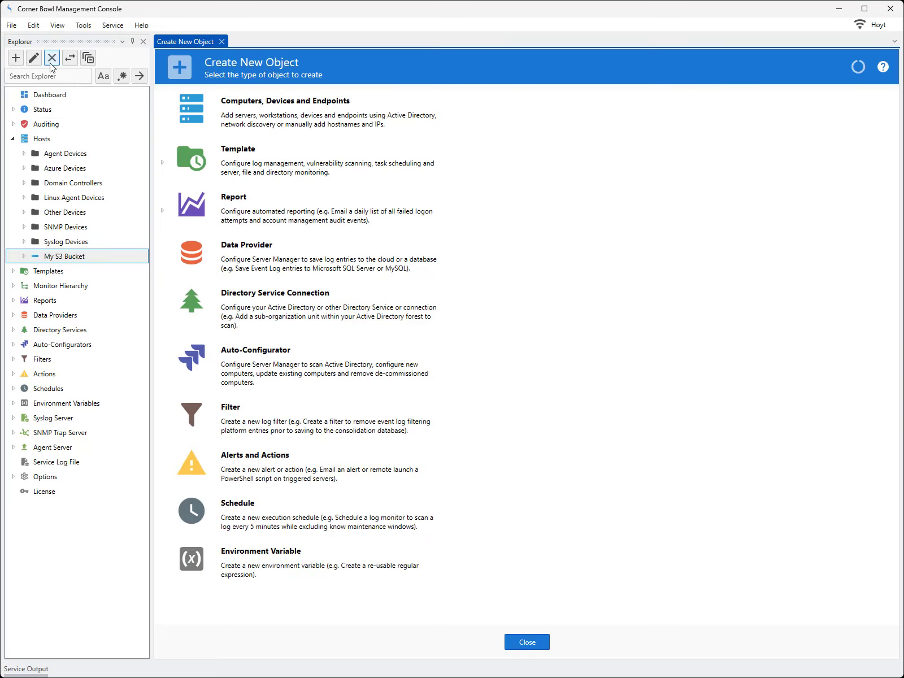
click(162, 163)
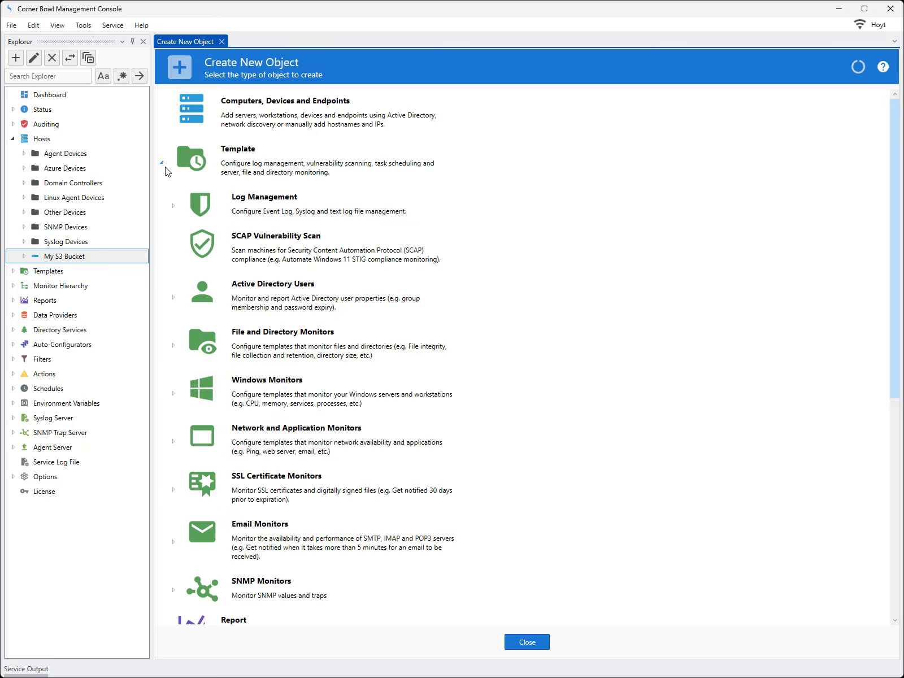
click(172, 345)
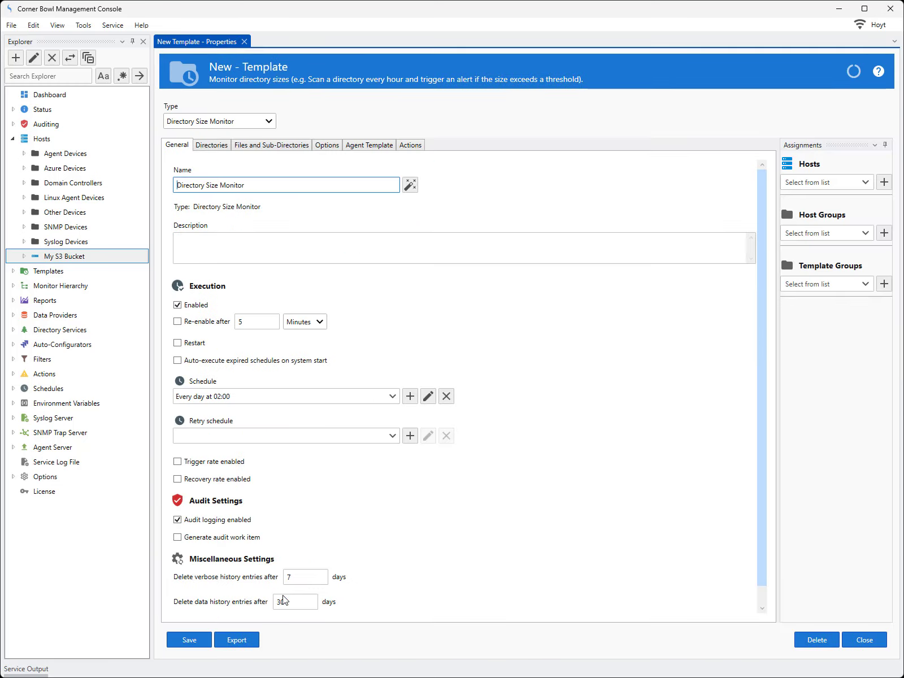
click(286, 596)
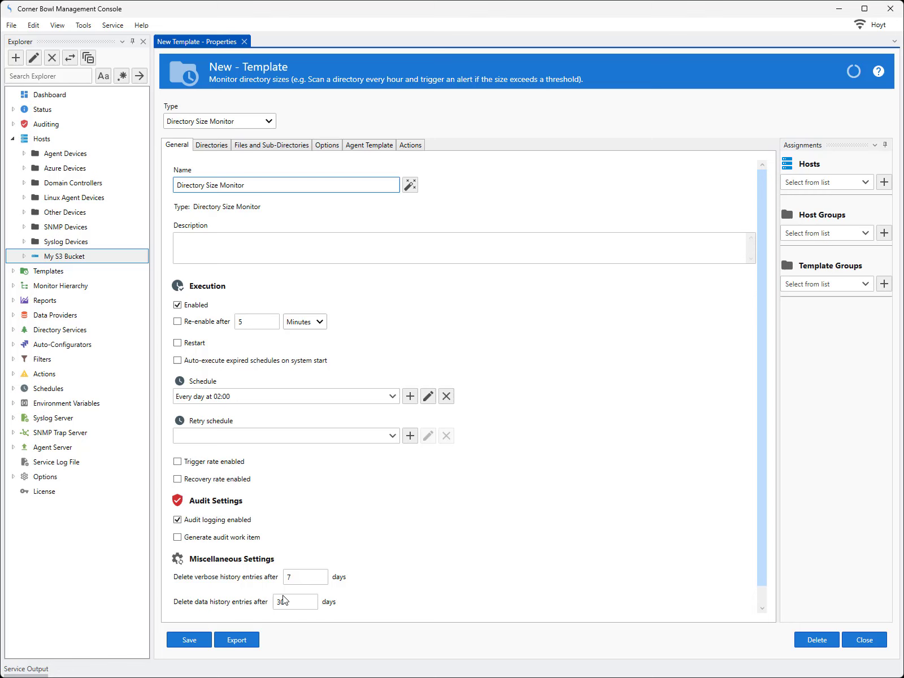
- Set My S3 Bucket as the host for the new template's directories
click(218, 147)
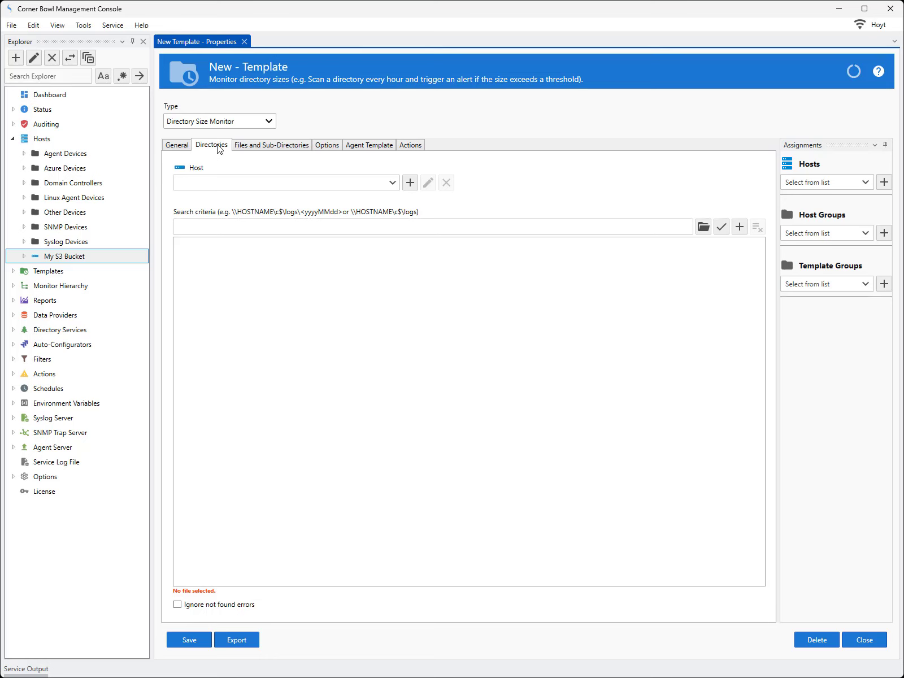
click(392, 183)
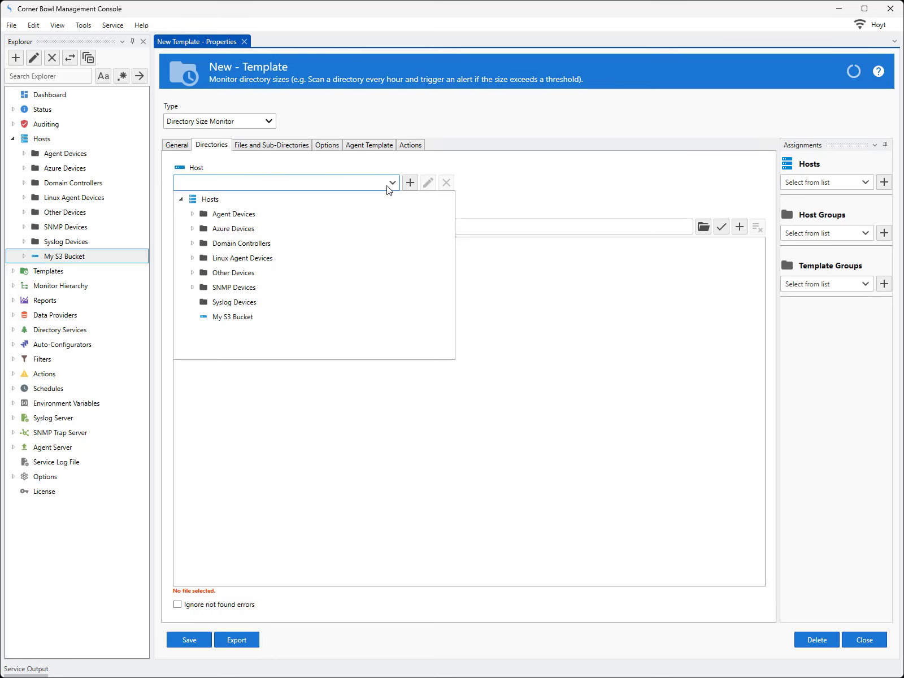
click(251, 320)
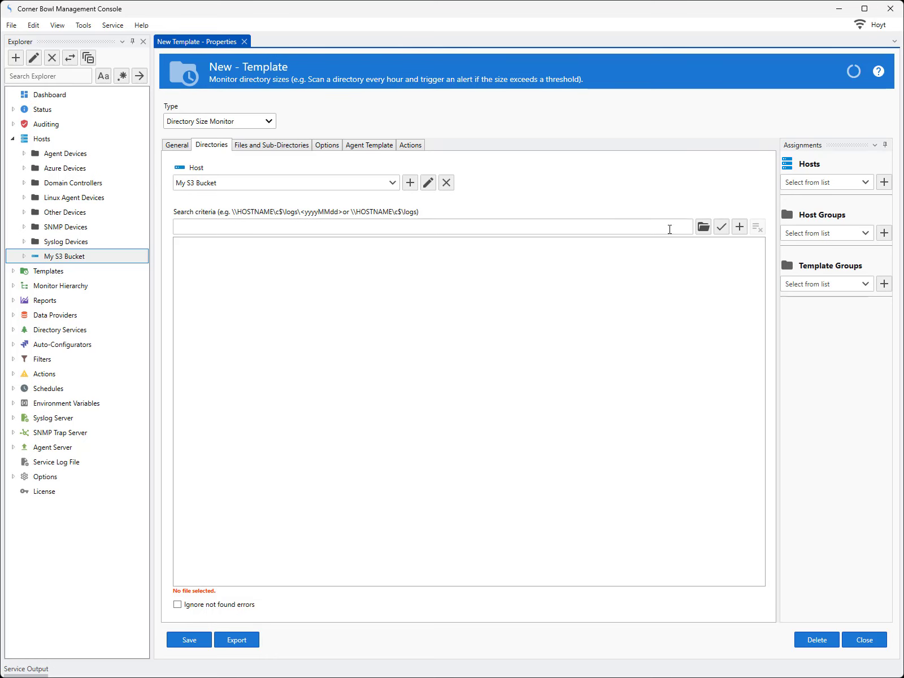
- Select the bucket's Utah folder as the search criteria, check it, and add ./Utah/ to the monitored directories
click(704, 227)
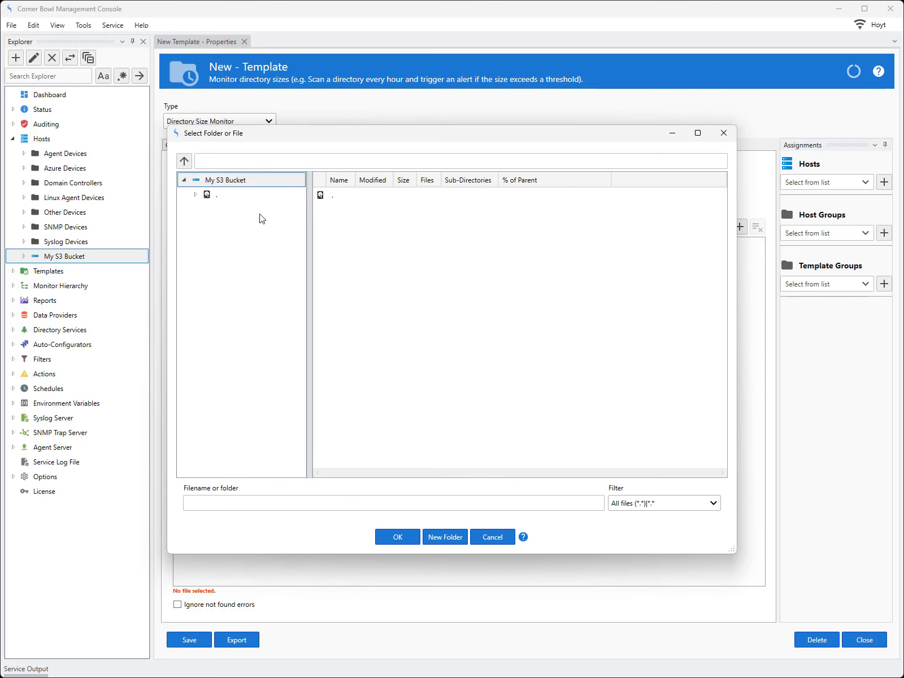
click(195, 194)
click(231, 241)
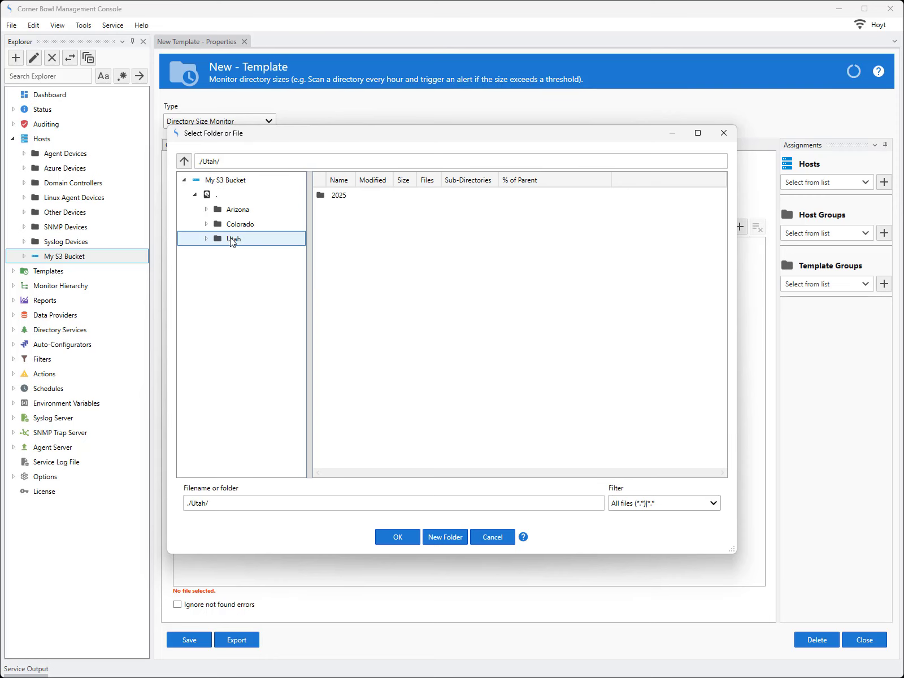
click(390, 535)
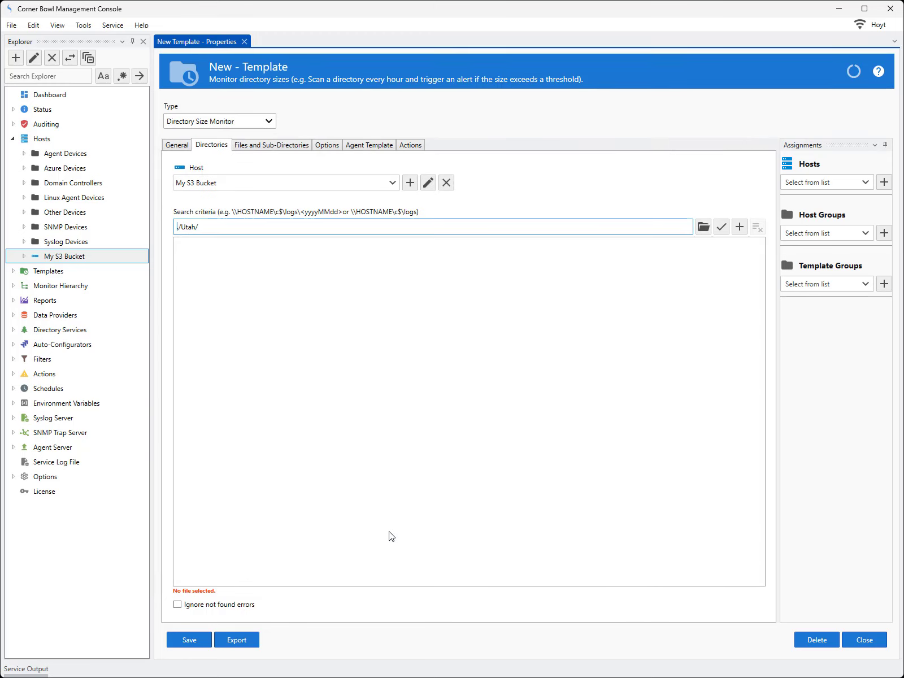
click(722, 227)
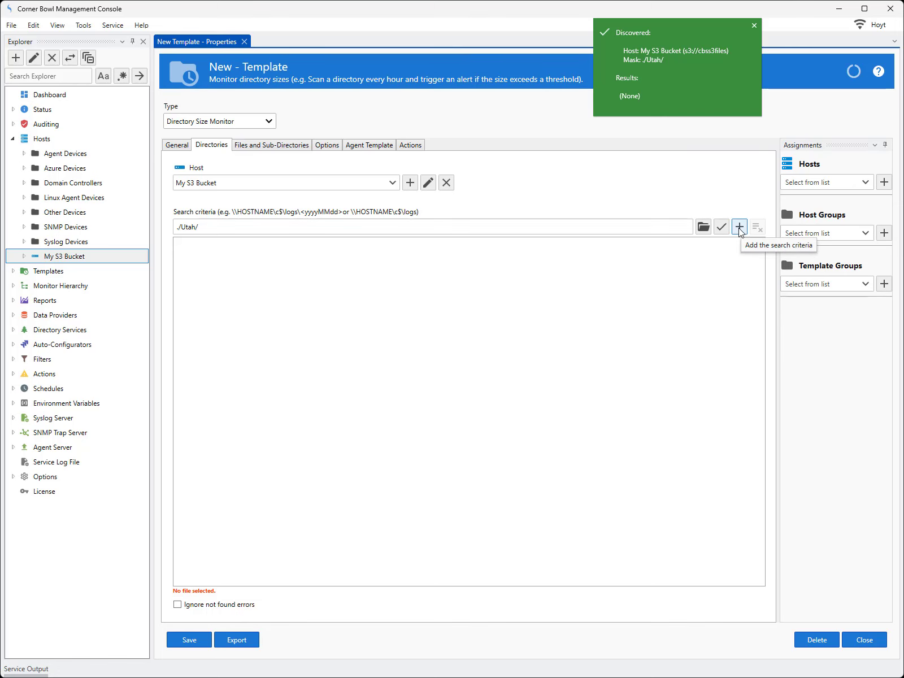
click(739, 228)
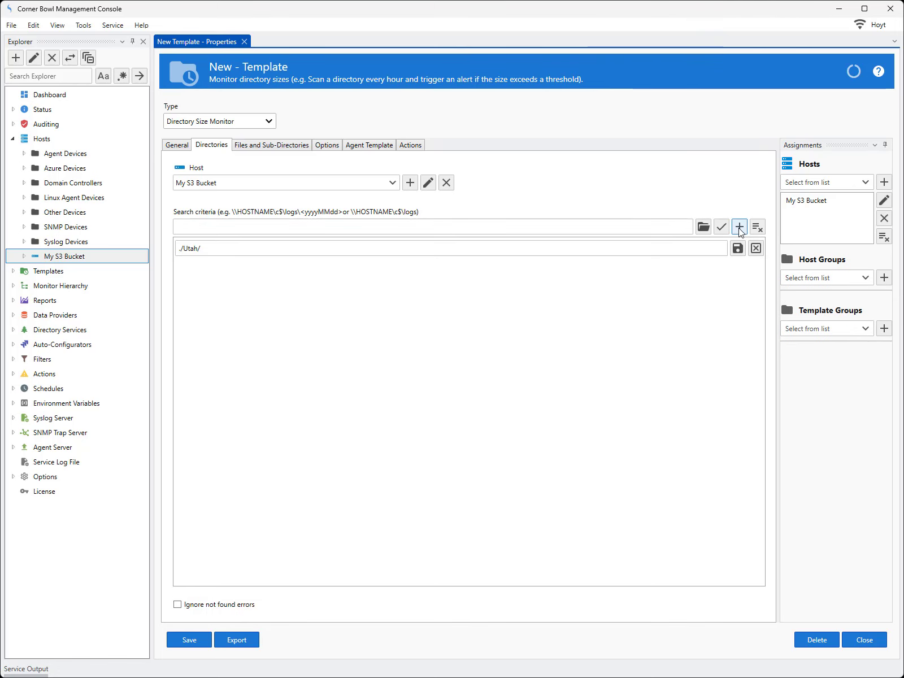